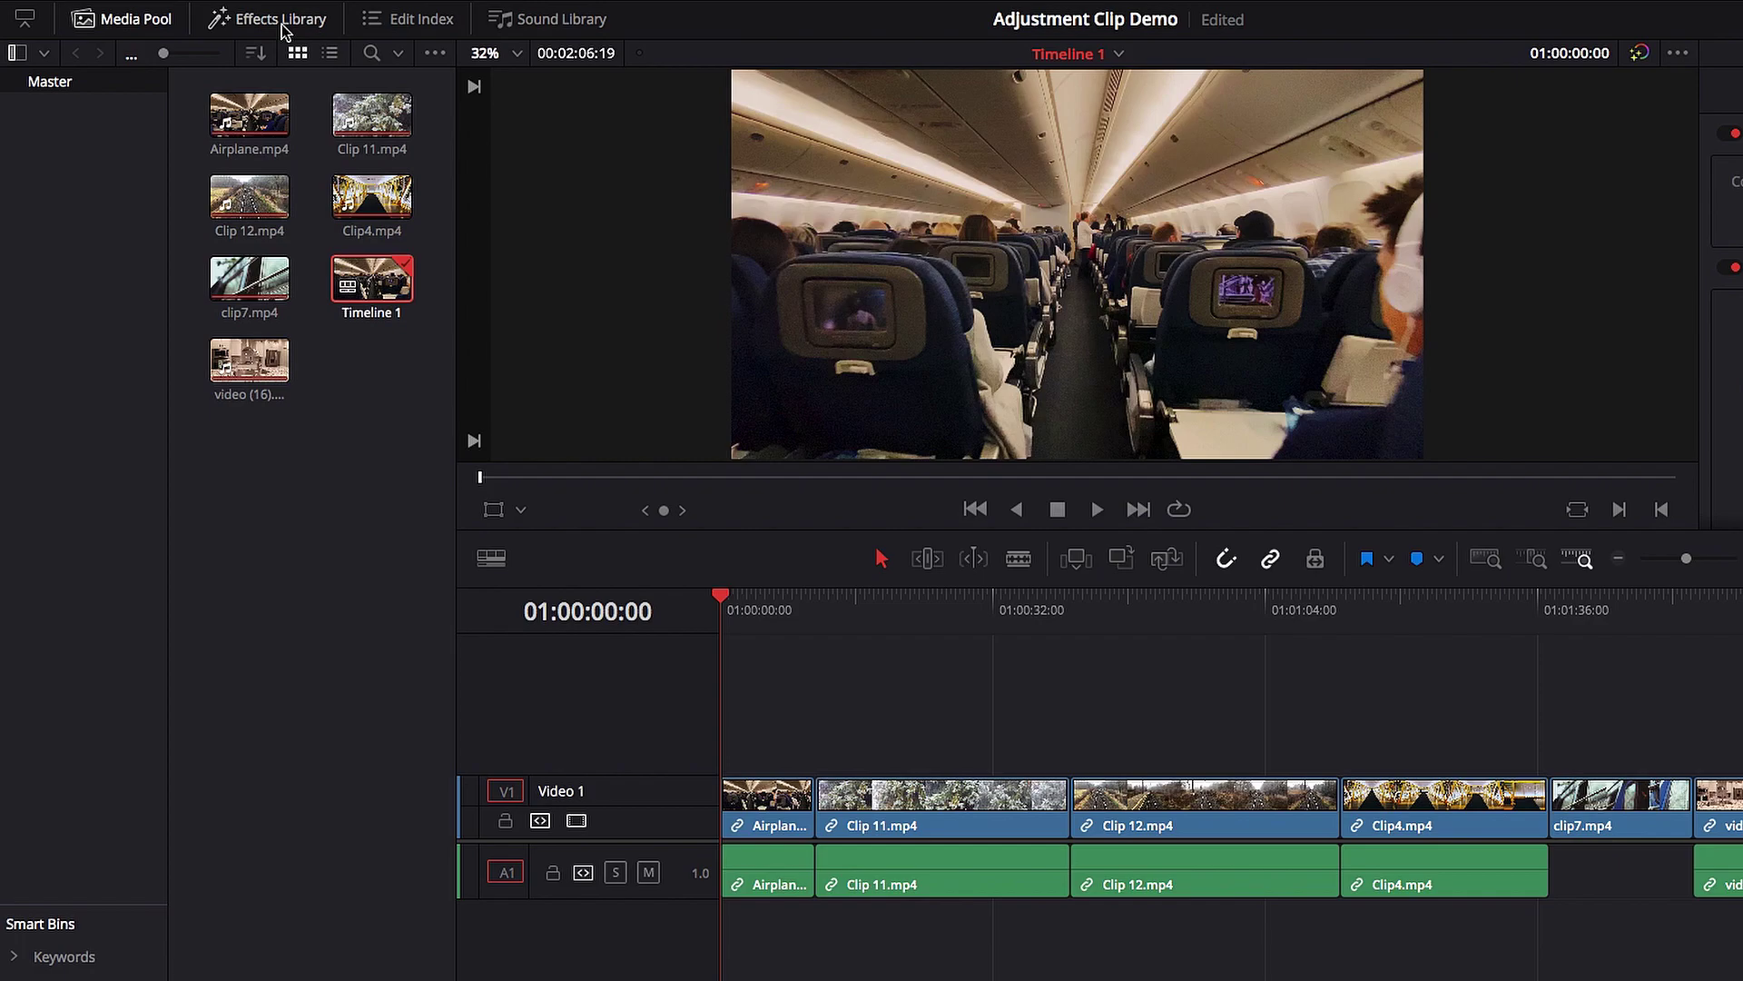
Drag an Adjustment Clip from the Toolbox effects onto Video 2 above Clip 11.mp4.
{"action": "left_click", "coordinate": [283, 20]}
{"action": "left_click", "coordinate": [65, 714]}
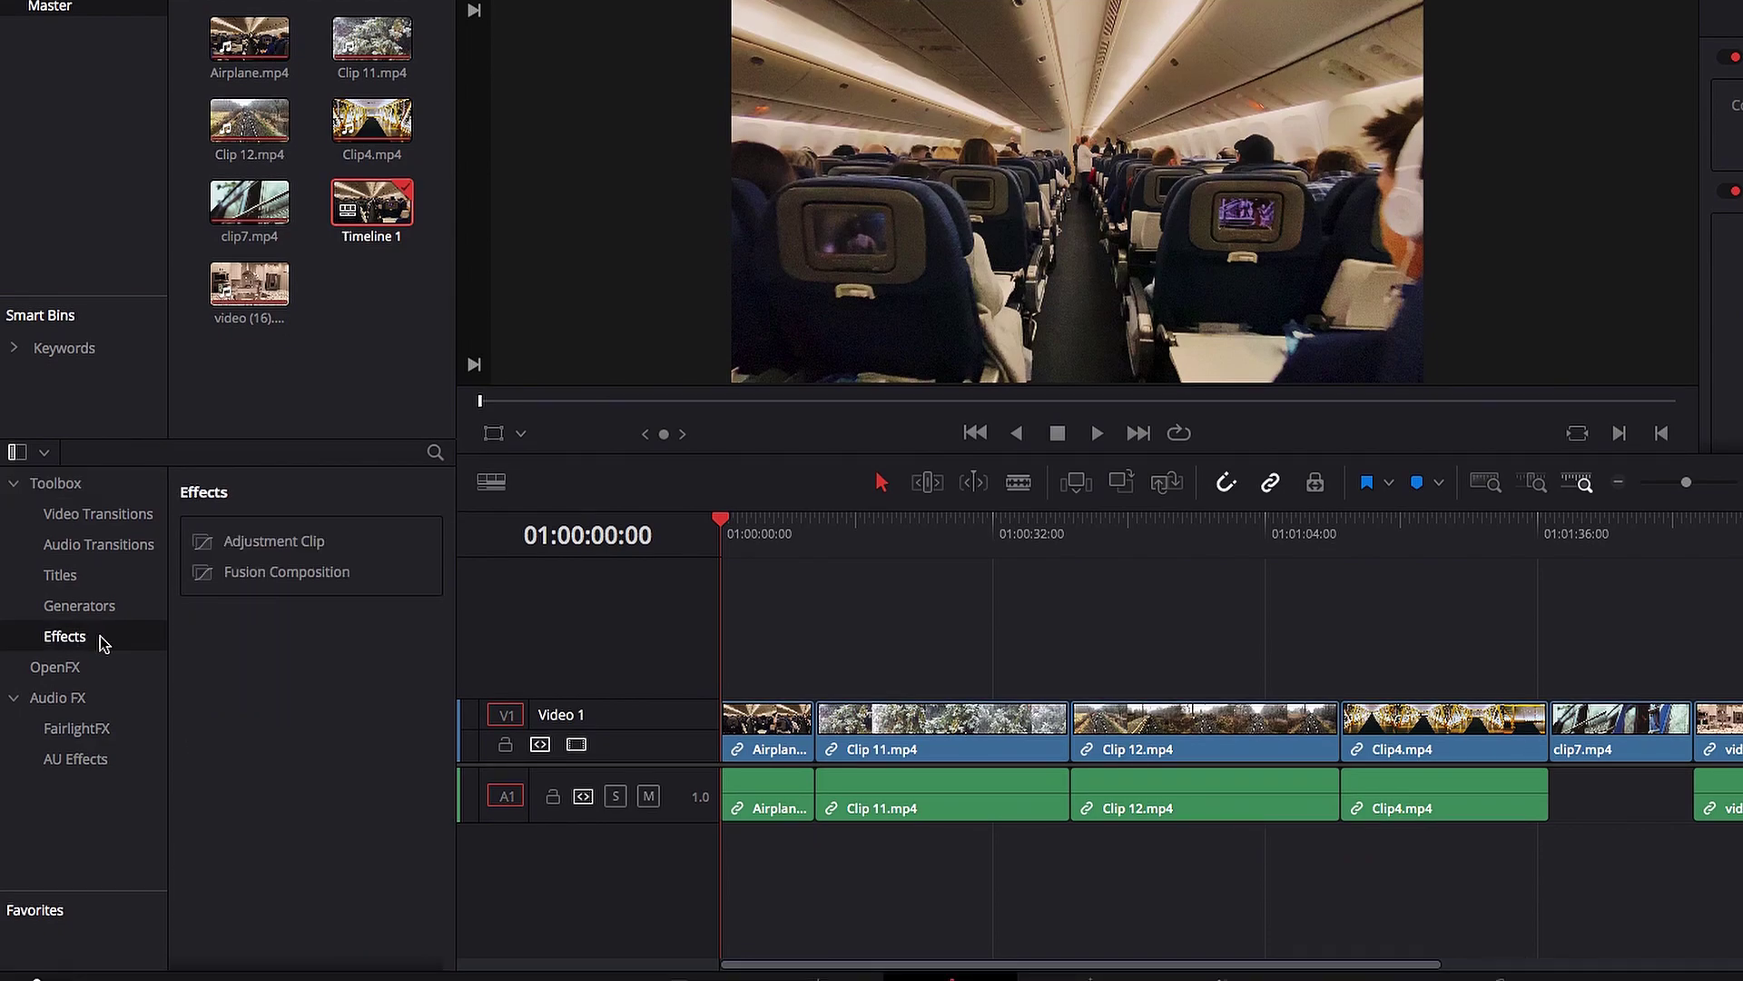
{"action": "left_click", "coordinate": [255, 542]}
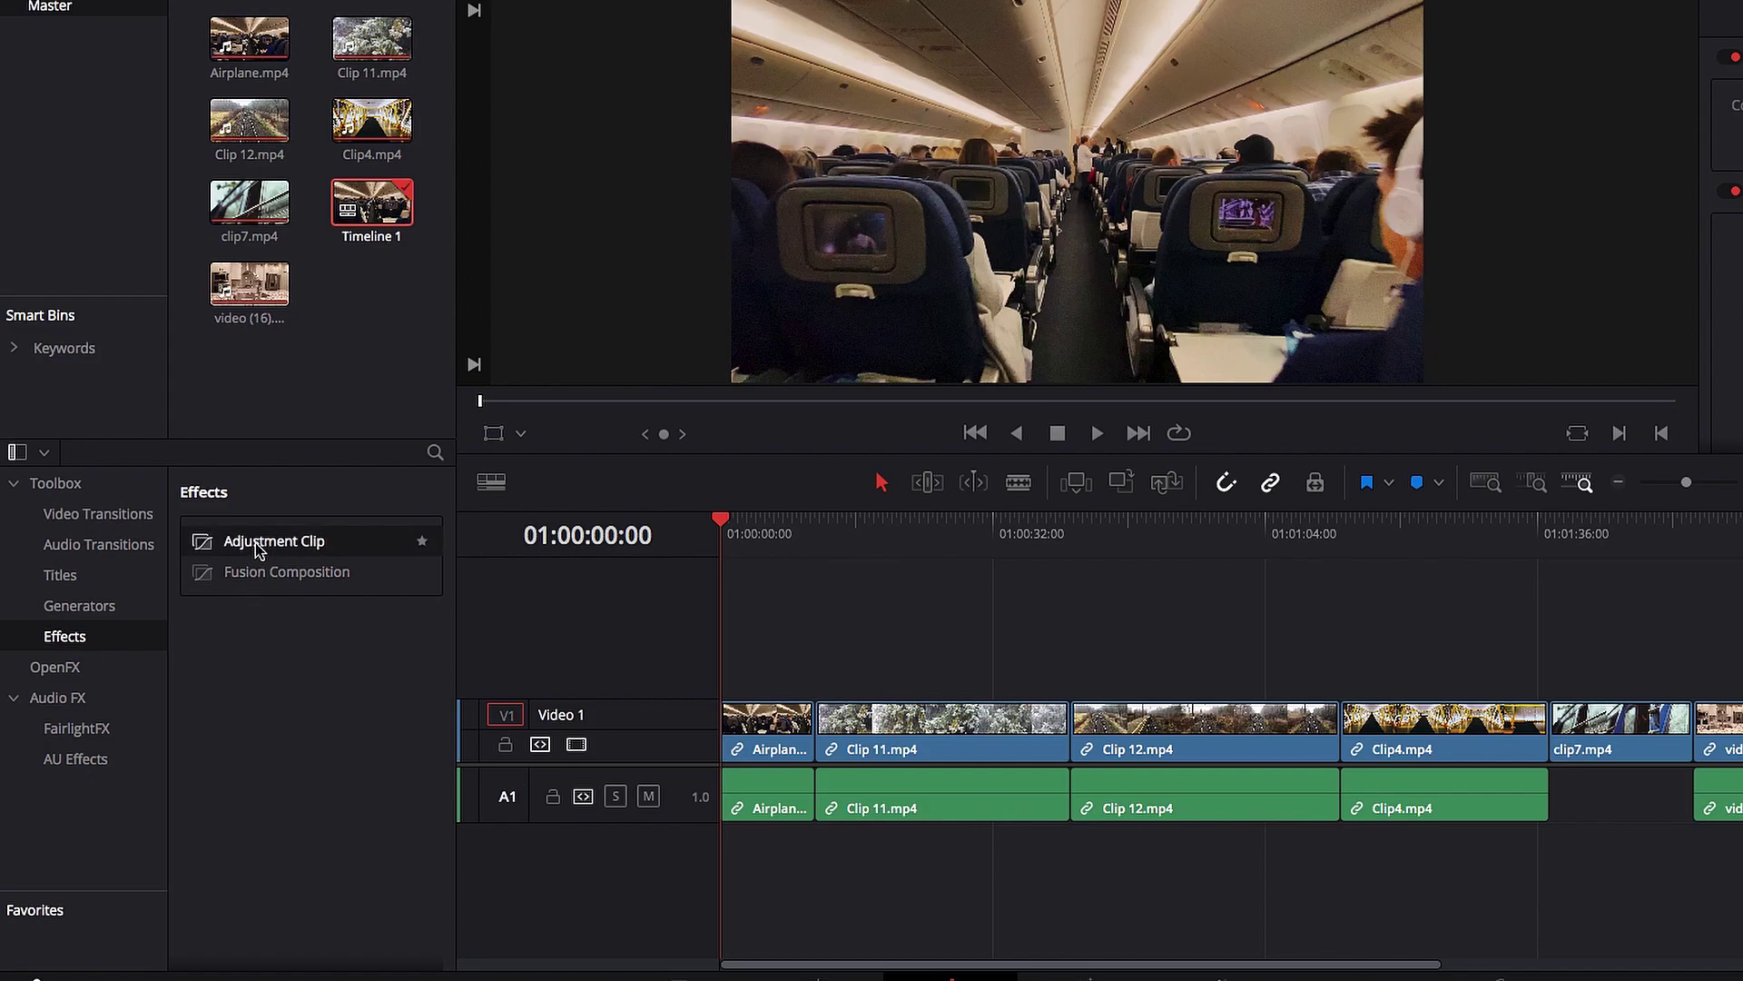
{"action": "left_click_drag", "start_coordinate": [255, 542], "coordinate": [964, 681]}
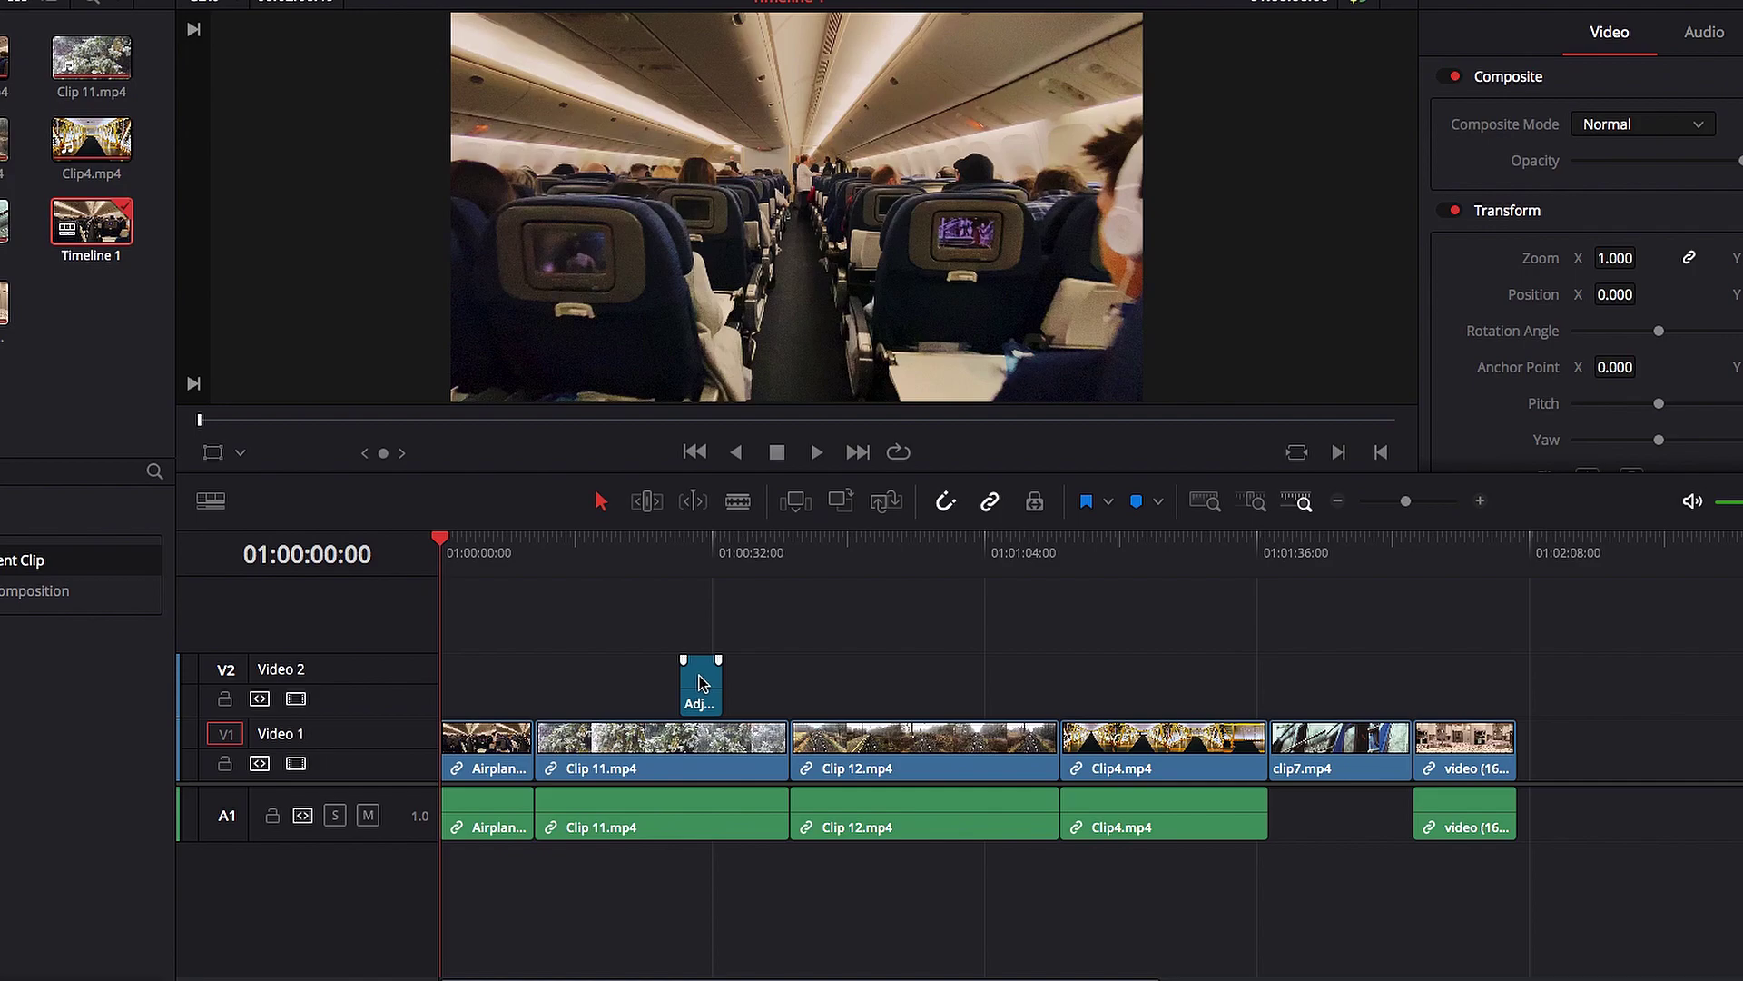
Stretch the Adjustment Clip from the timeline start to the end of the last of six clips.
{"action": "left_click_drag", "start_coordinate": [720, 683], "coordinate": [540, 685]}
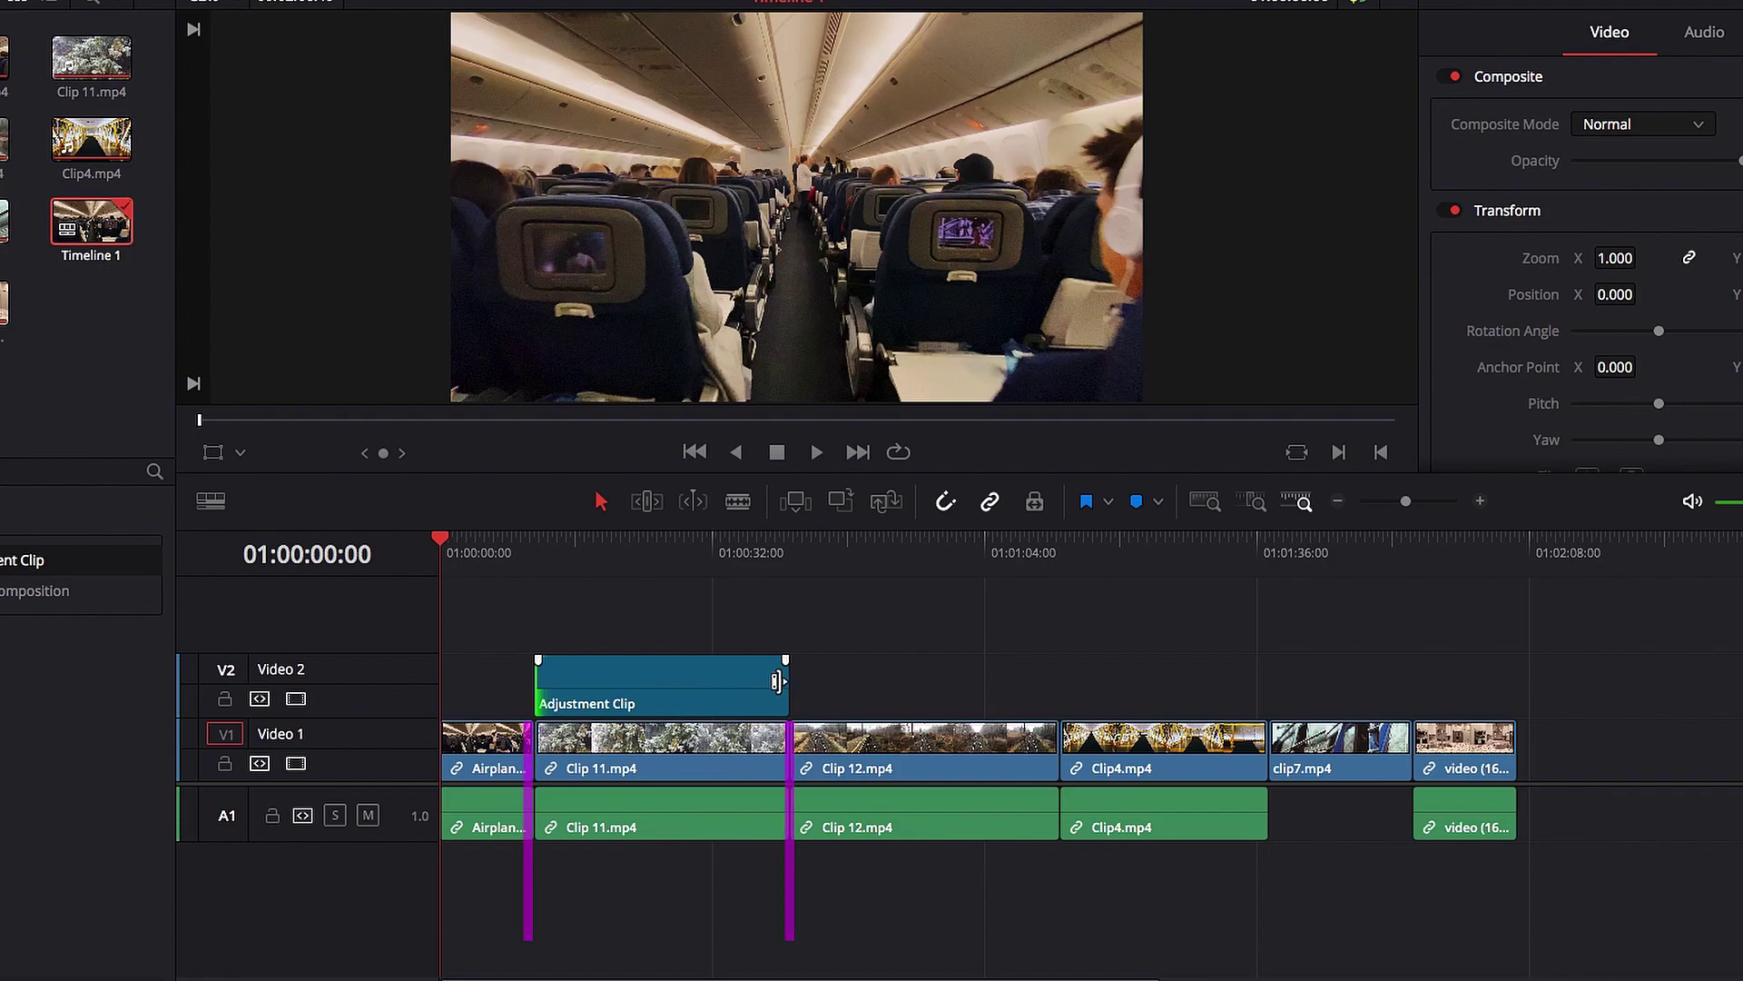
{"action": "left_click_drag", "start_coordinate": [787, 686], "coordinate": [1057, 689]}
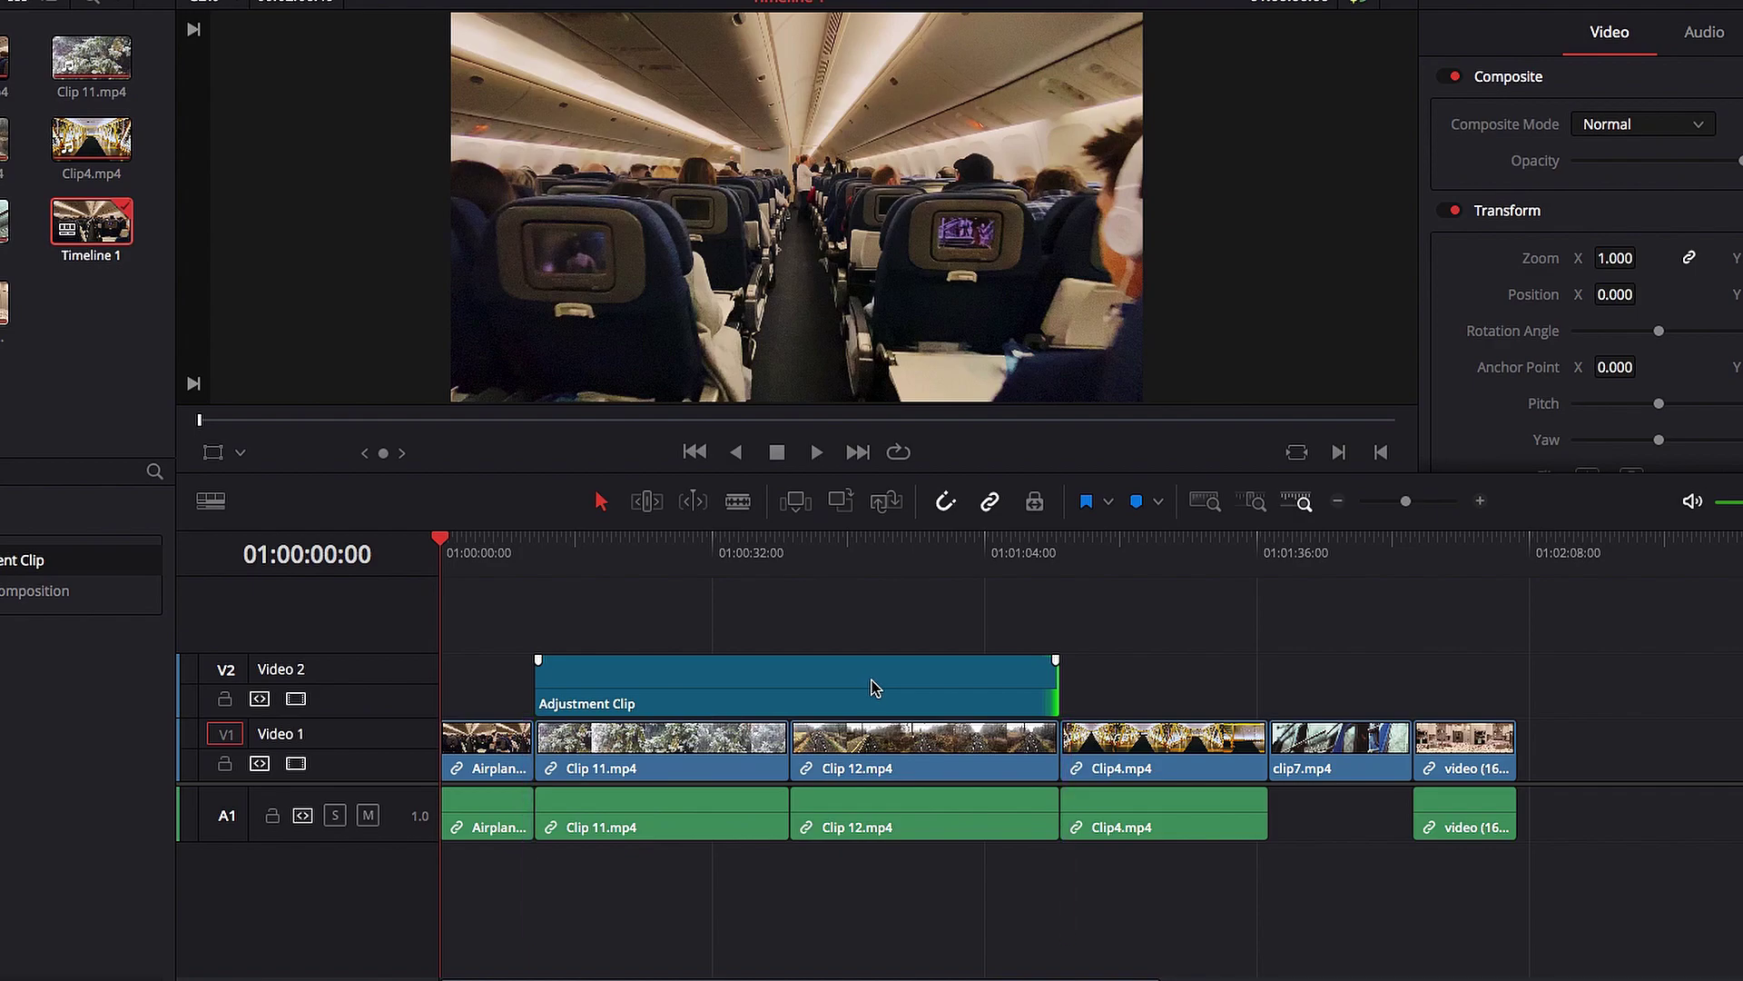
{"action": "left_click_drag", "start_coordinate": [1051, 681], "coordinate": [1513, 681]}
{"action": "left_click_drag", "start_coordinate": [550, 684], "coordinate": [444, 683]}
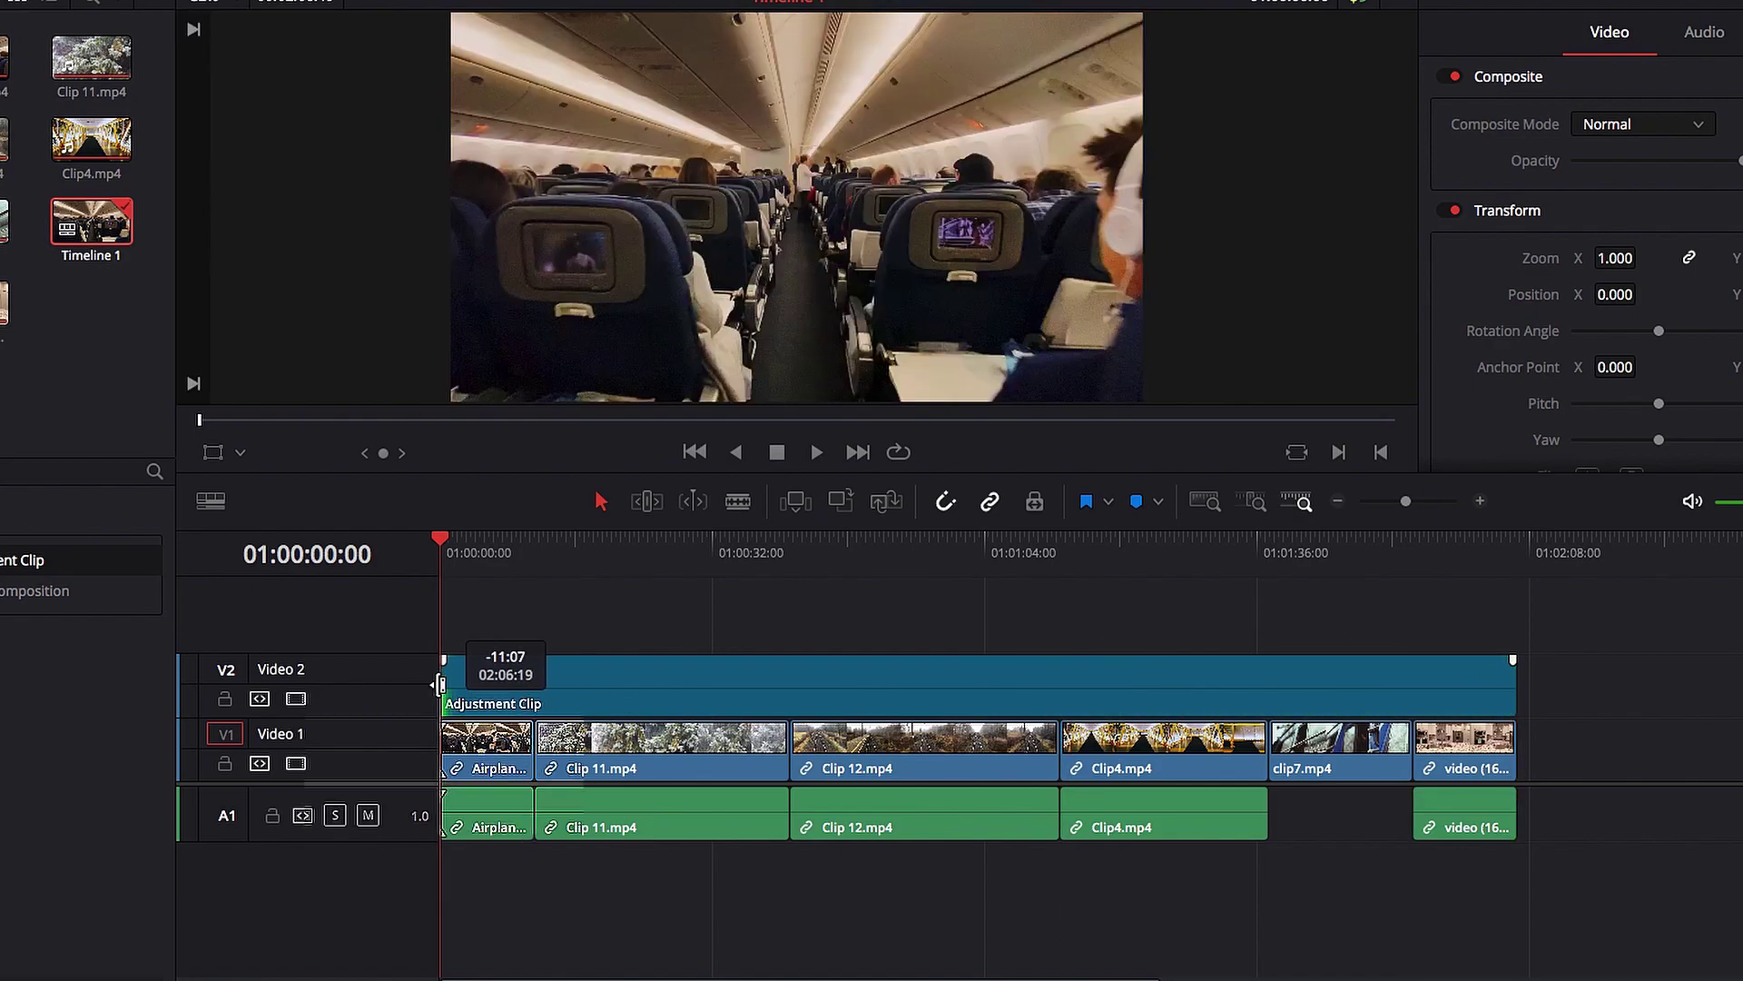
{"action": "left_click", "coordinate": [638, 676]}
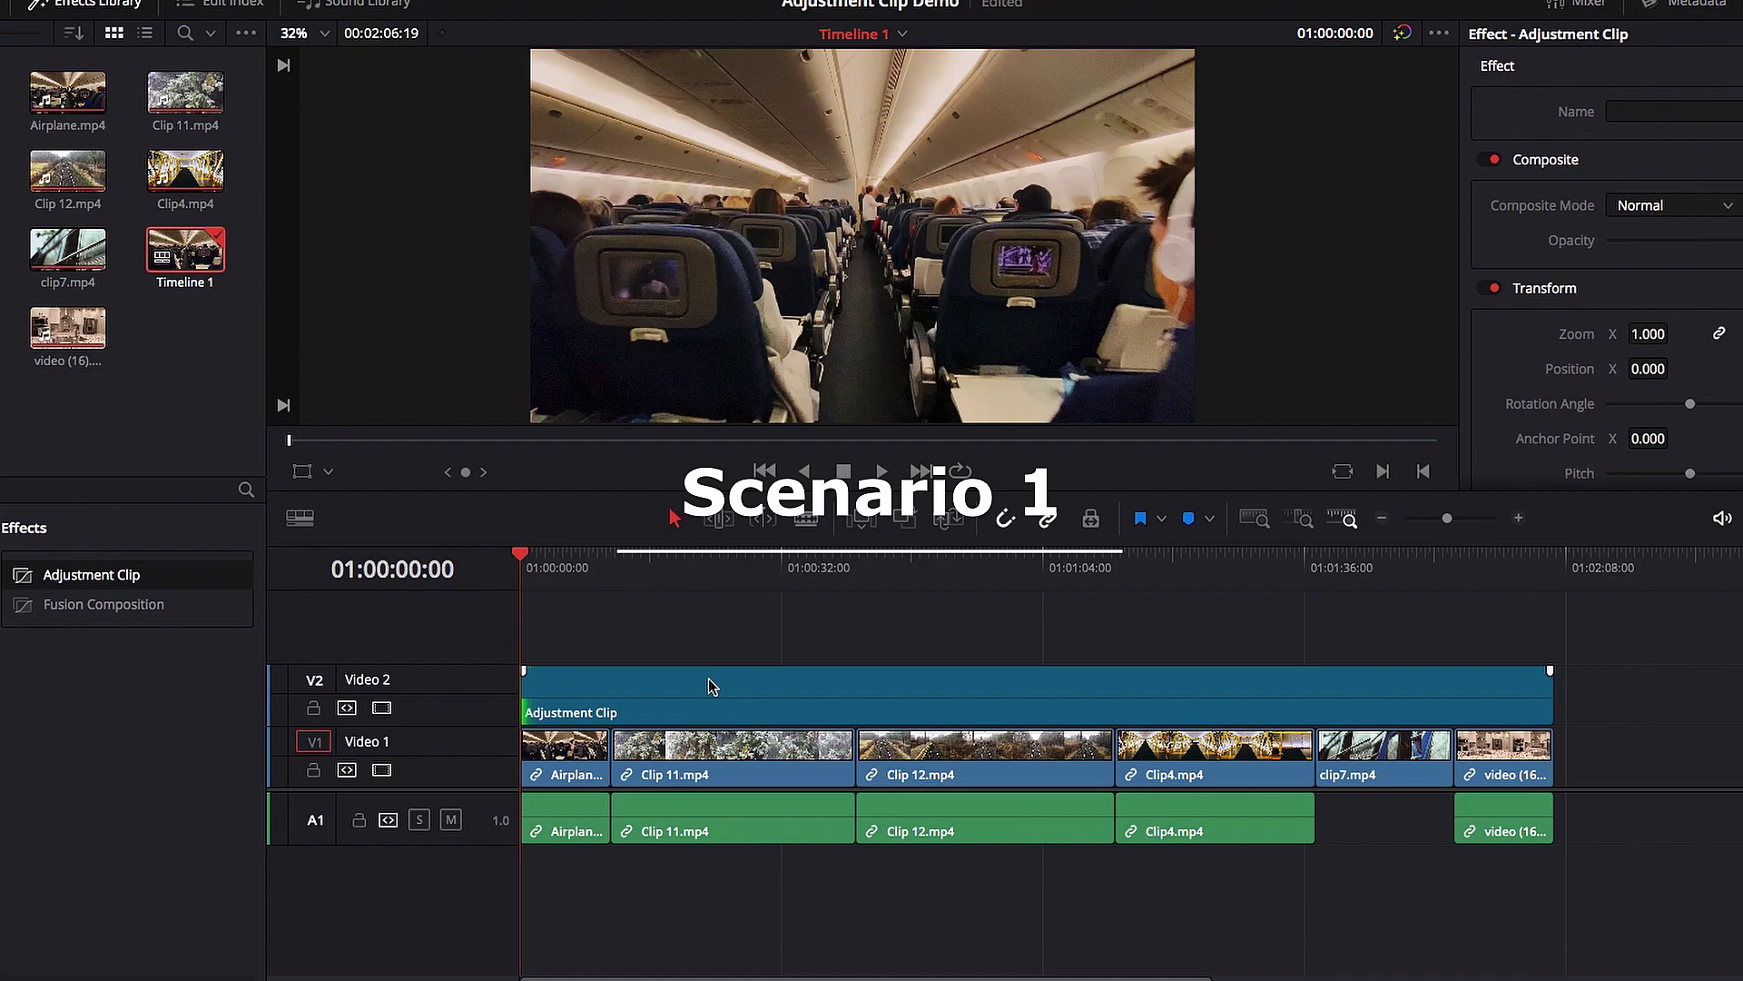
Test a 0.880 zoom on the adjustment clip over Clip 11, then reset it to 1.000.
{"action": "left_click", "coordinate": [711, 687]}
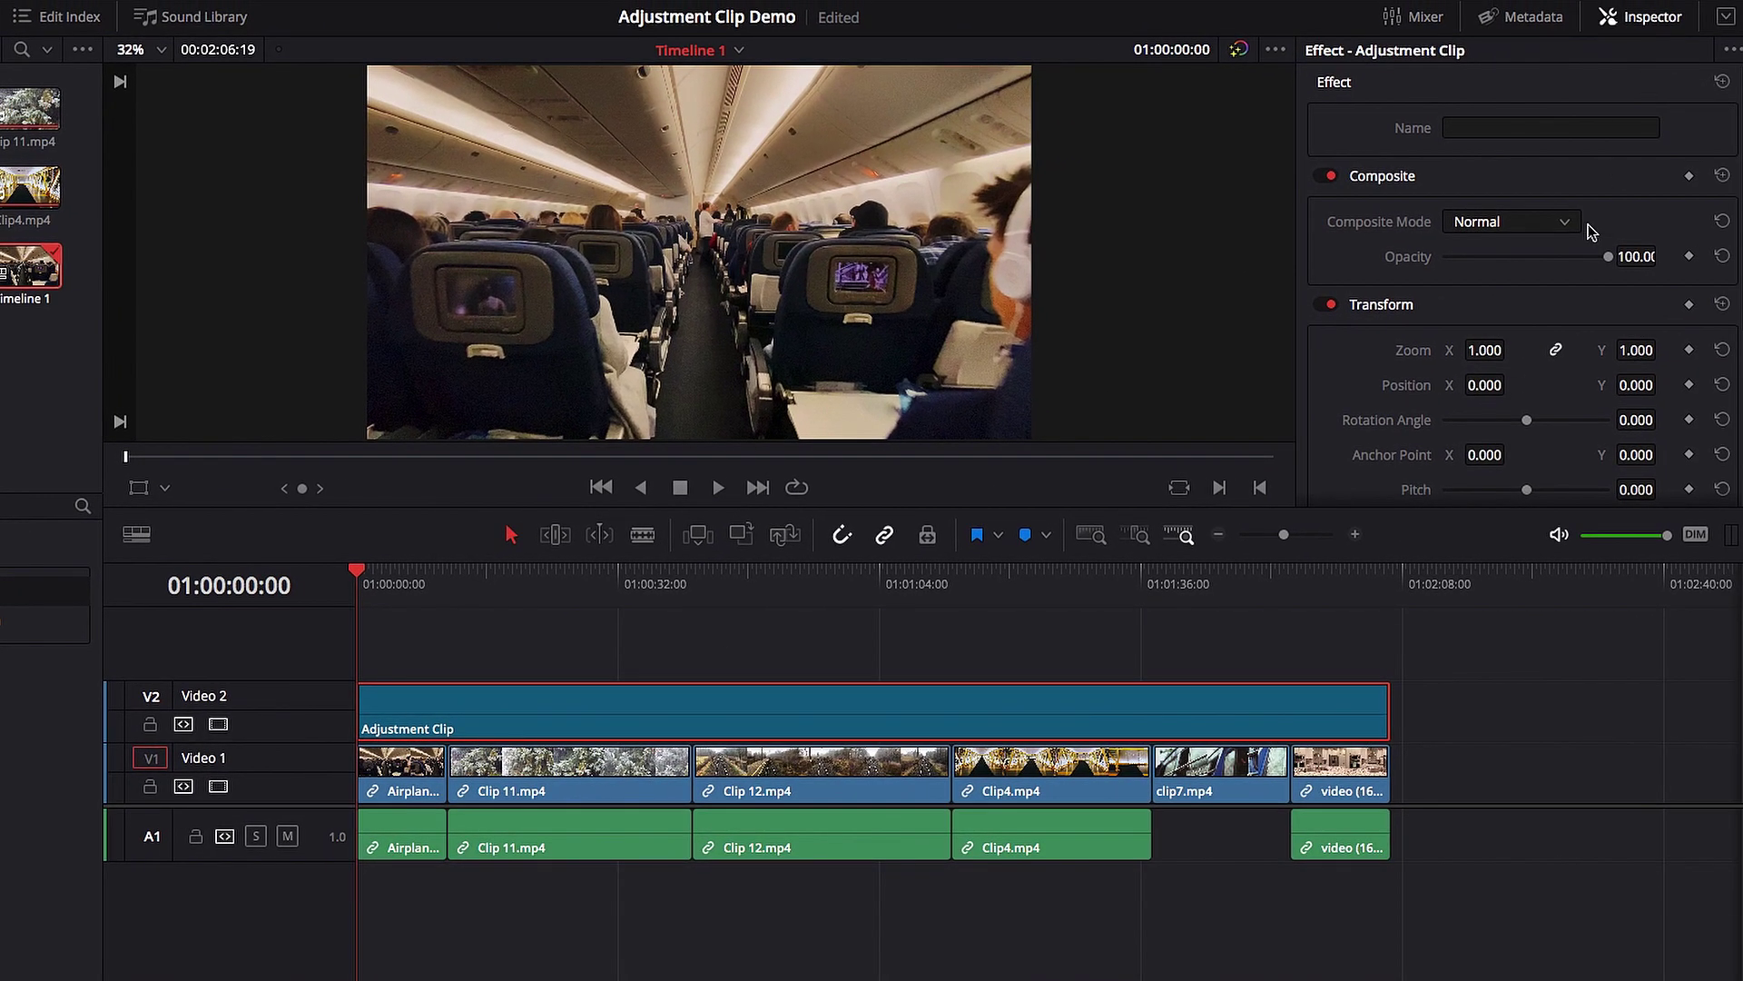
{"action": "left_click_drag", "start_coordinate": [1494, 350], "coordinate": [1500, 350]}
{"action": "left_click_drag", "start_coordinate": [1500, 351], "coordinate": [1425, 351]}
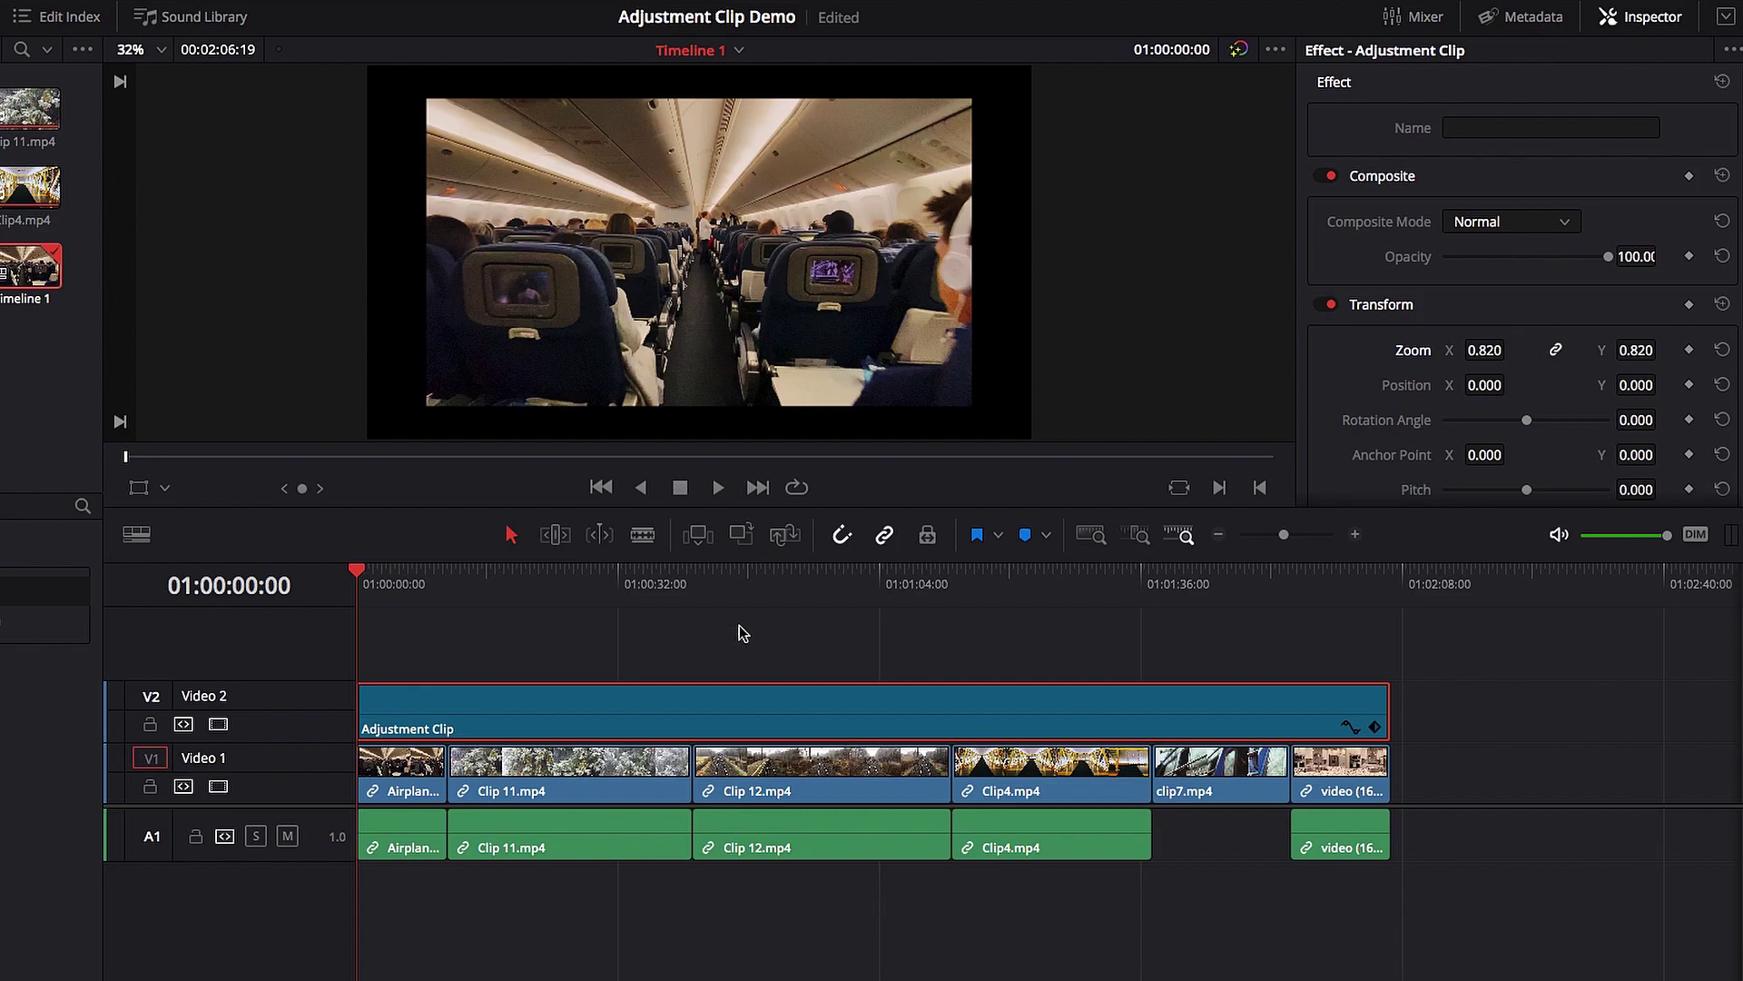
{"action": "left_click_drag", "start_coordinate": [480, 590], "coordinate": [357, 615]}
{"action": "left_click", "coordinate": [1722, 349]}
Shift the picture left to Position X -234 and check it on the railway clip.
{"action": "scroll", "coordinate": [1526, 382], "scroll_direction": "down", "scroll_amount": 2}
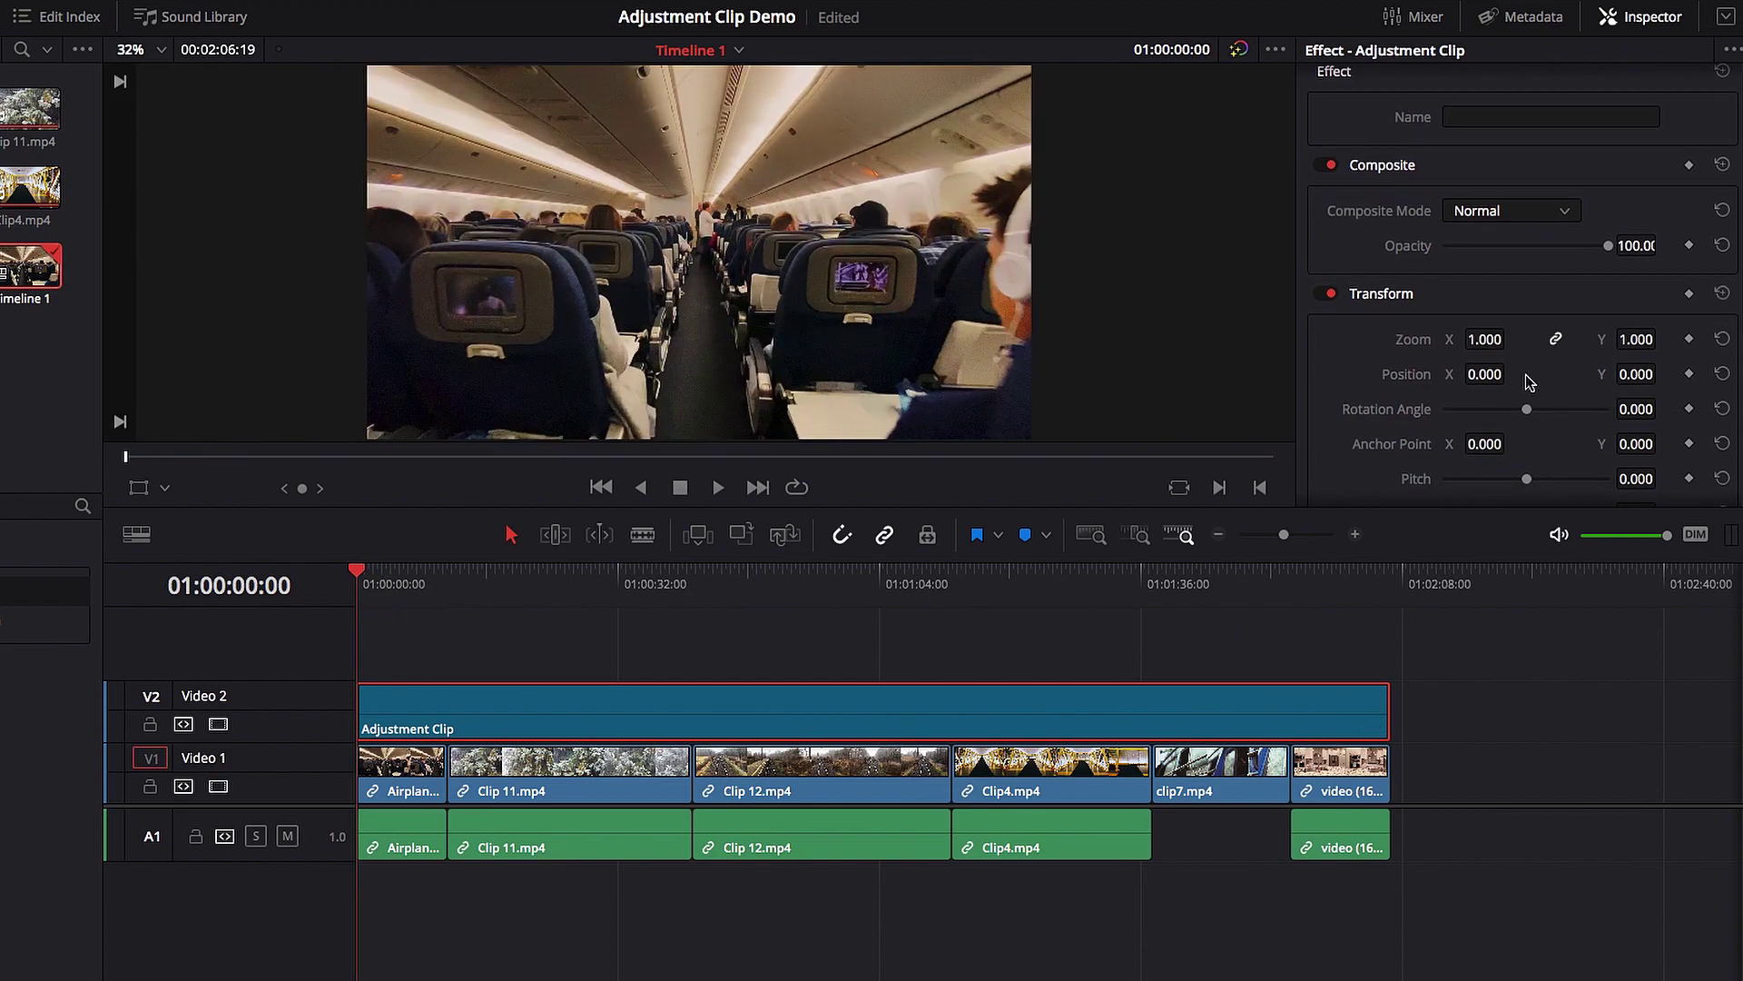
{"action": "mouse_move", "coordinate": [1489, 355]}
{"action": "left_mouse_down"}
{"action": "mouse_move", "coordinate": [1511, 356]}
{"action": "mouse_move", "coordinate": [1486, 356]}
{"action": "left_mouse_up"}
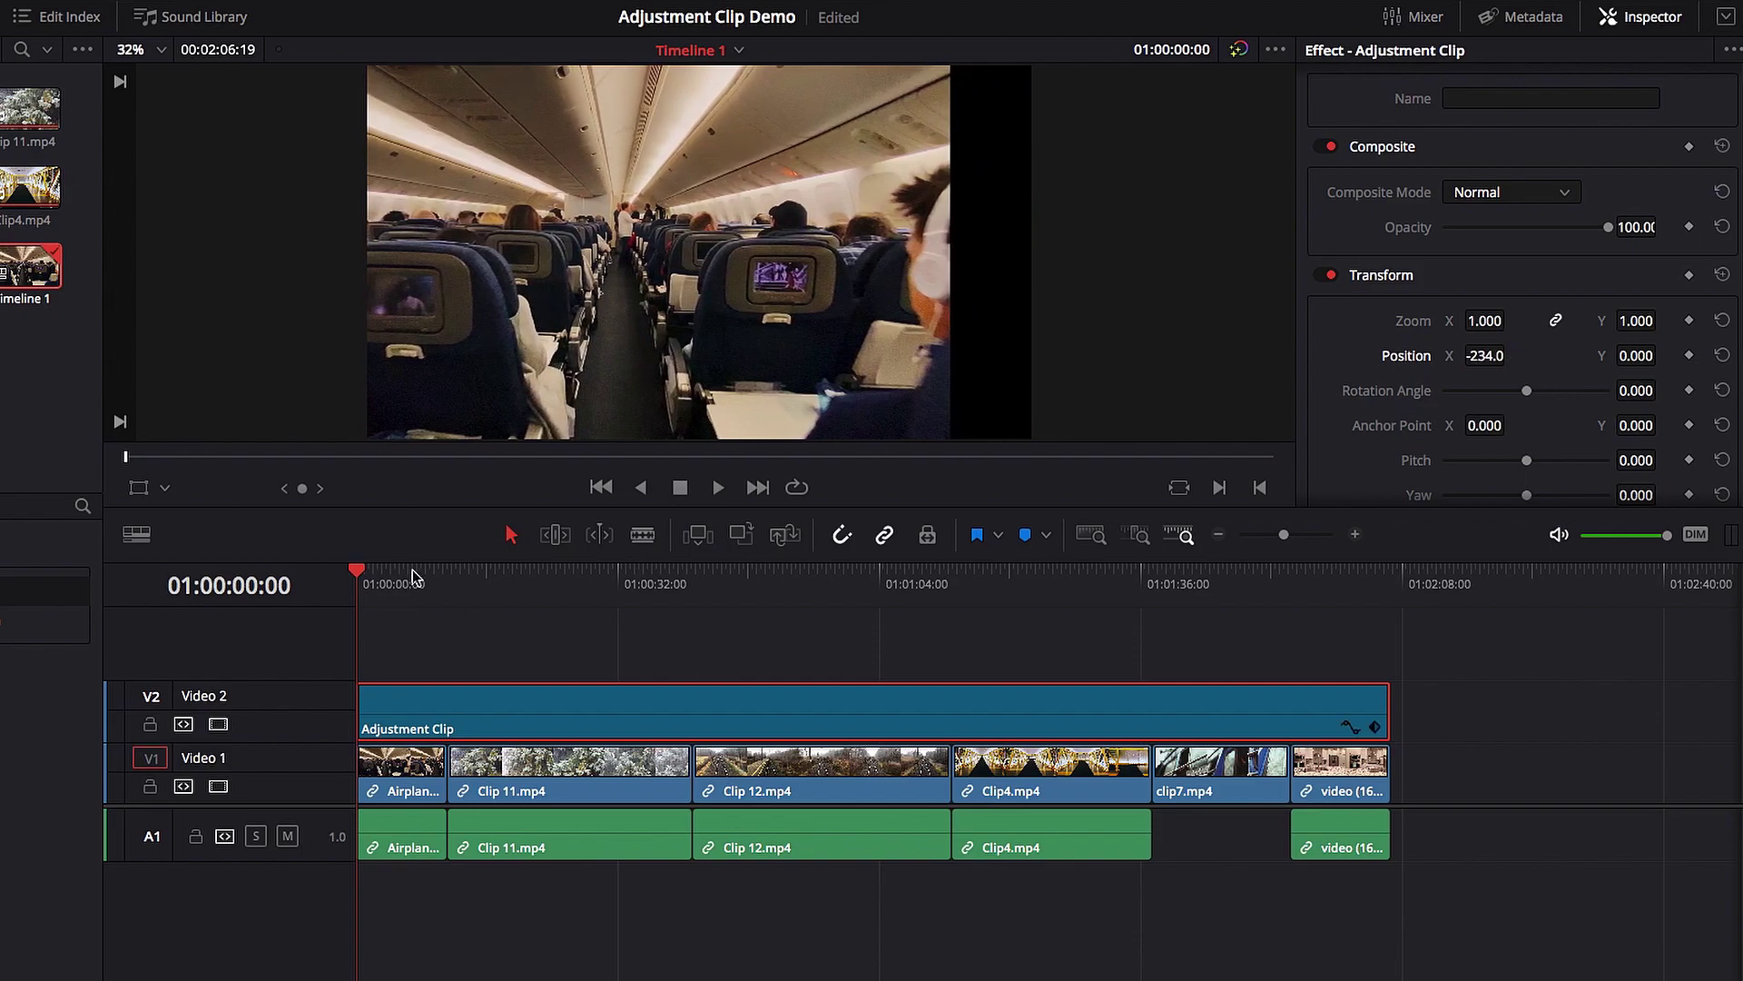
{"action": "left_click_drag", "start_coordinate": [525, 580], "coordinate": [363, 606]}
Reset Position X to 0 and letterbox with Crop Top 100.1 and Crop Bottom 85.8.
{"action": "left_click", "coordinate": [1722, 355]}
{"action": "scroll", "coordinate": [1514, 374], "scroll_direction": "down", "scroll_amount": 1}
{"action": "scroll", "coordinate": [1515, 374], "scroll_direction": "down", "scroll_amount": 3}
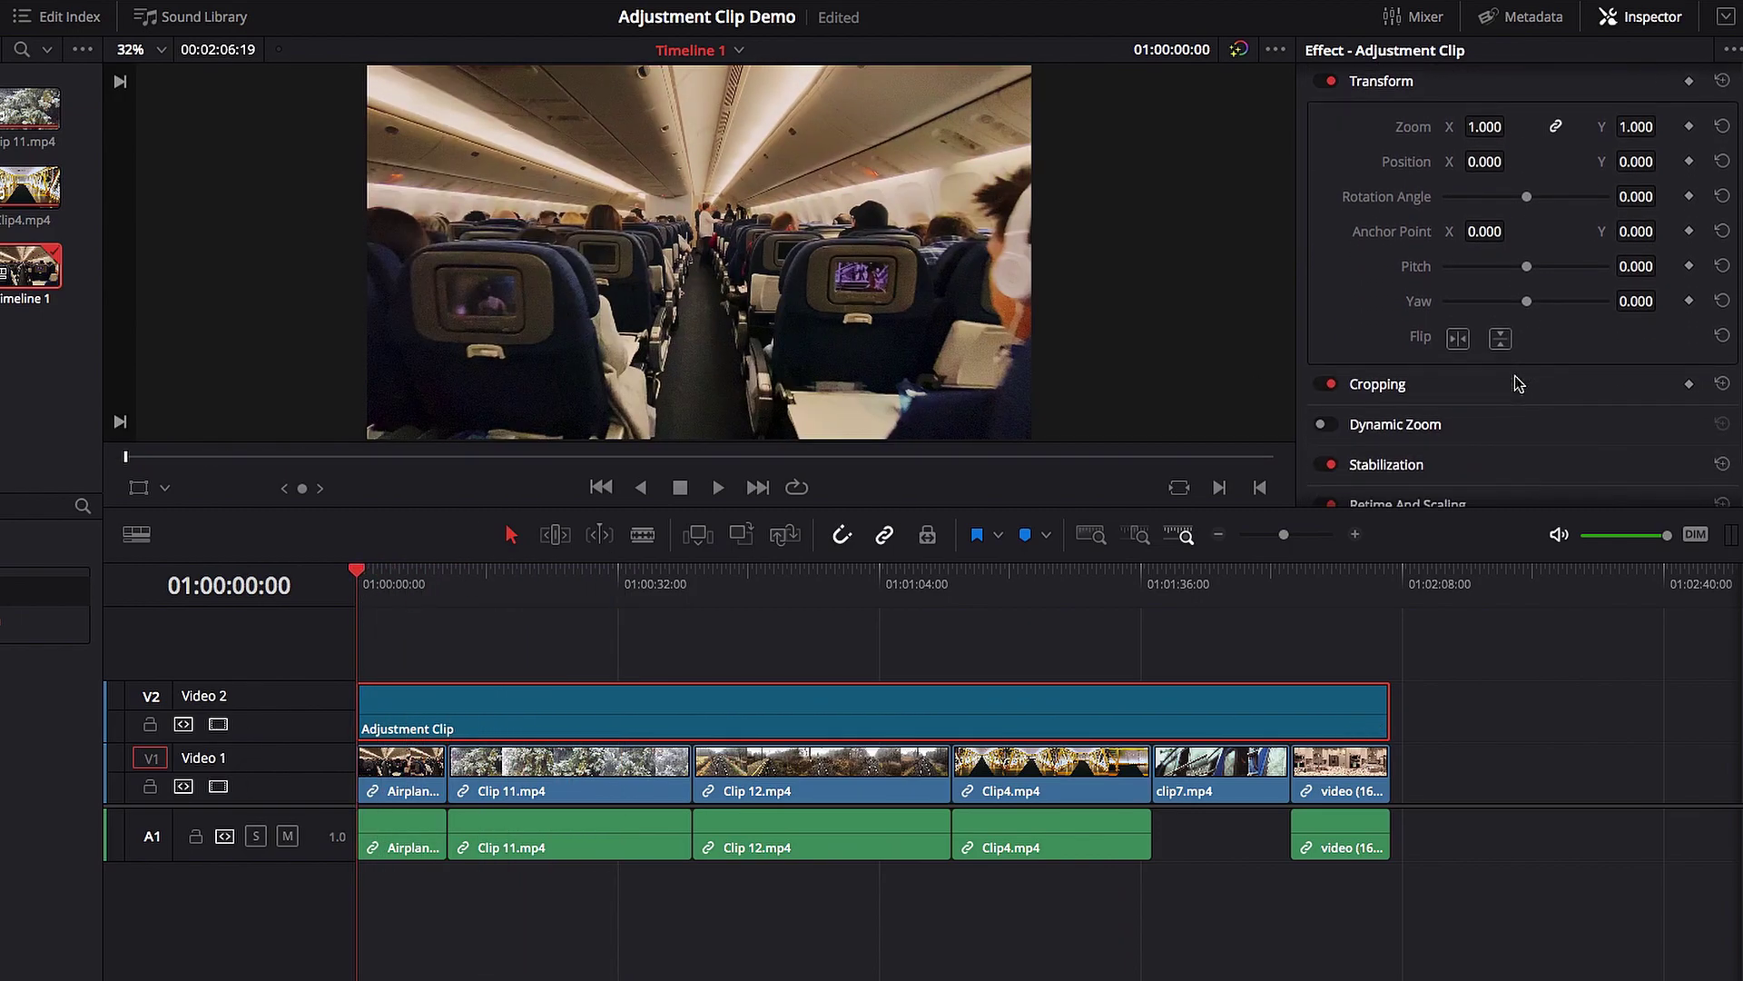
{"action": "left_click", "coordinate": [1514, 381]}
{"action": "scroll", "coordinate": [1519, 385], "scroll_direction": "down", "scroll_amount": 1}
{"action": "scroll", "coordinate": [1521, 392], "scroll_direction": "down", "scroll_amount": 3}
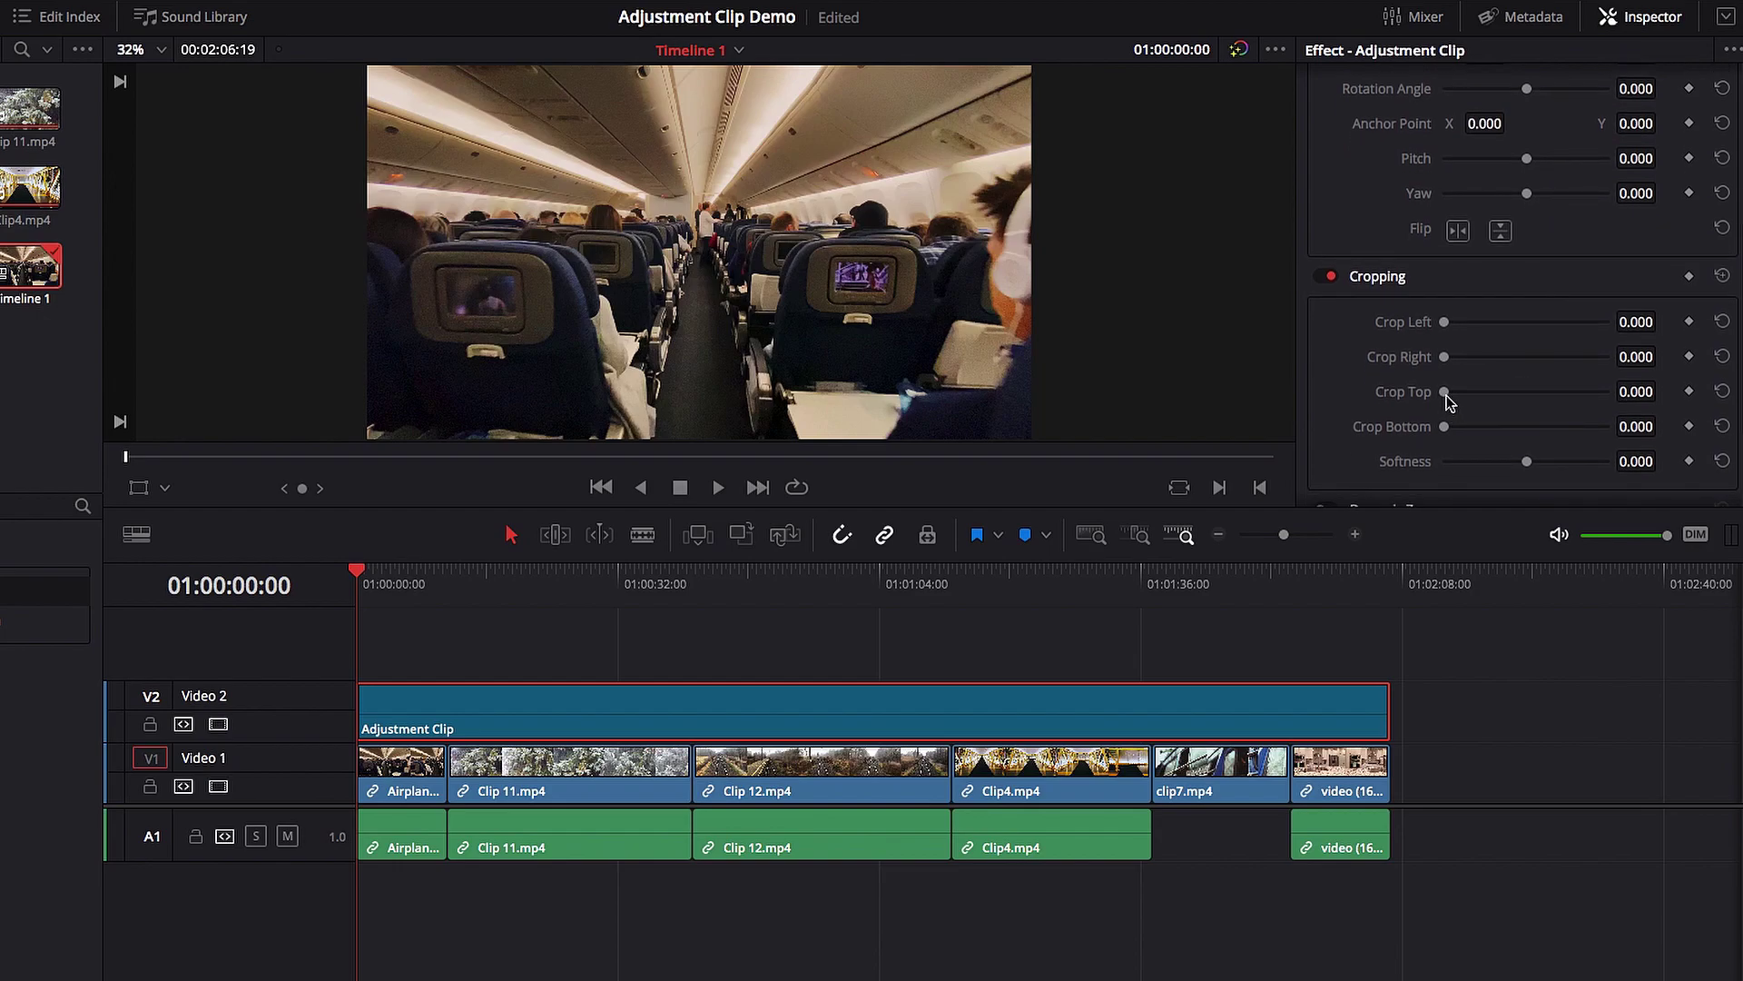
{"action": "left_click_drag", "start_coordinate": [1447, 393], "coordinate": [1460, 435]}
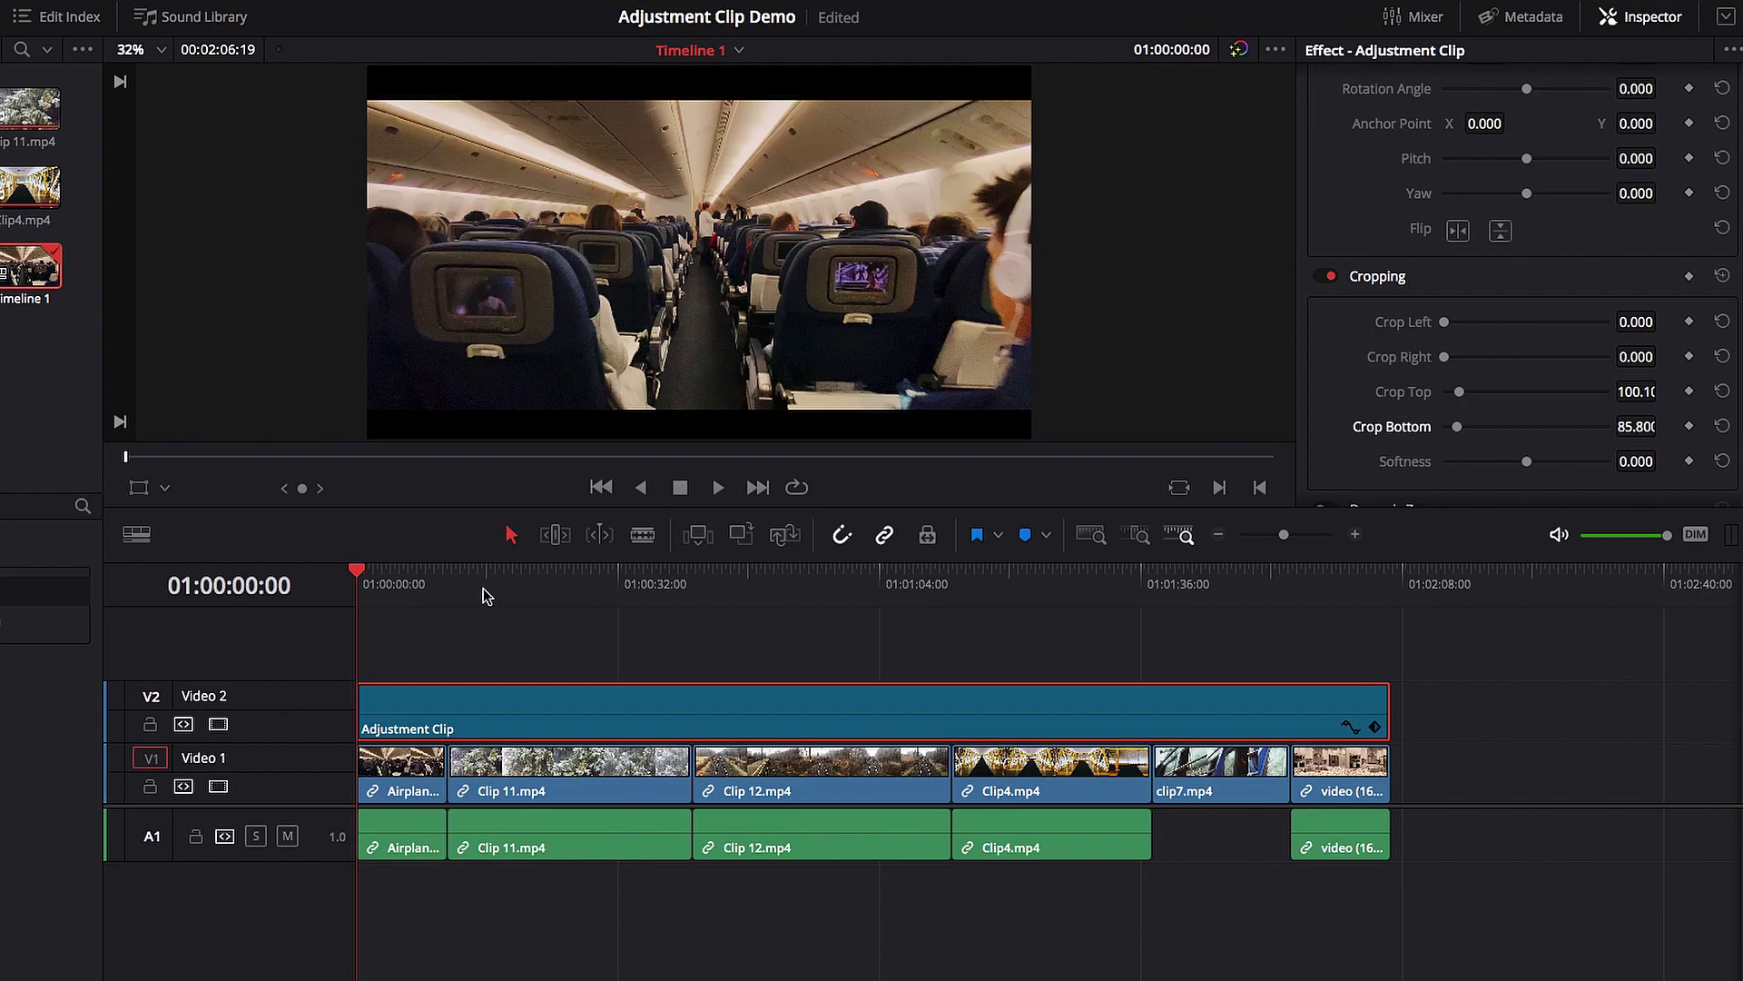
{"action": "left_click_drag", "start_coordinate": [469, 595], "coordinate": [360, 611]}
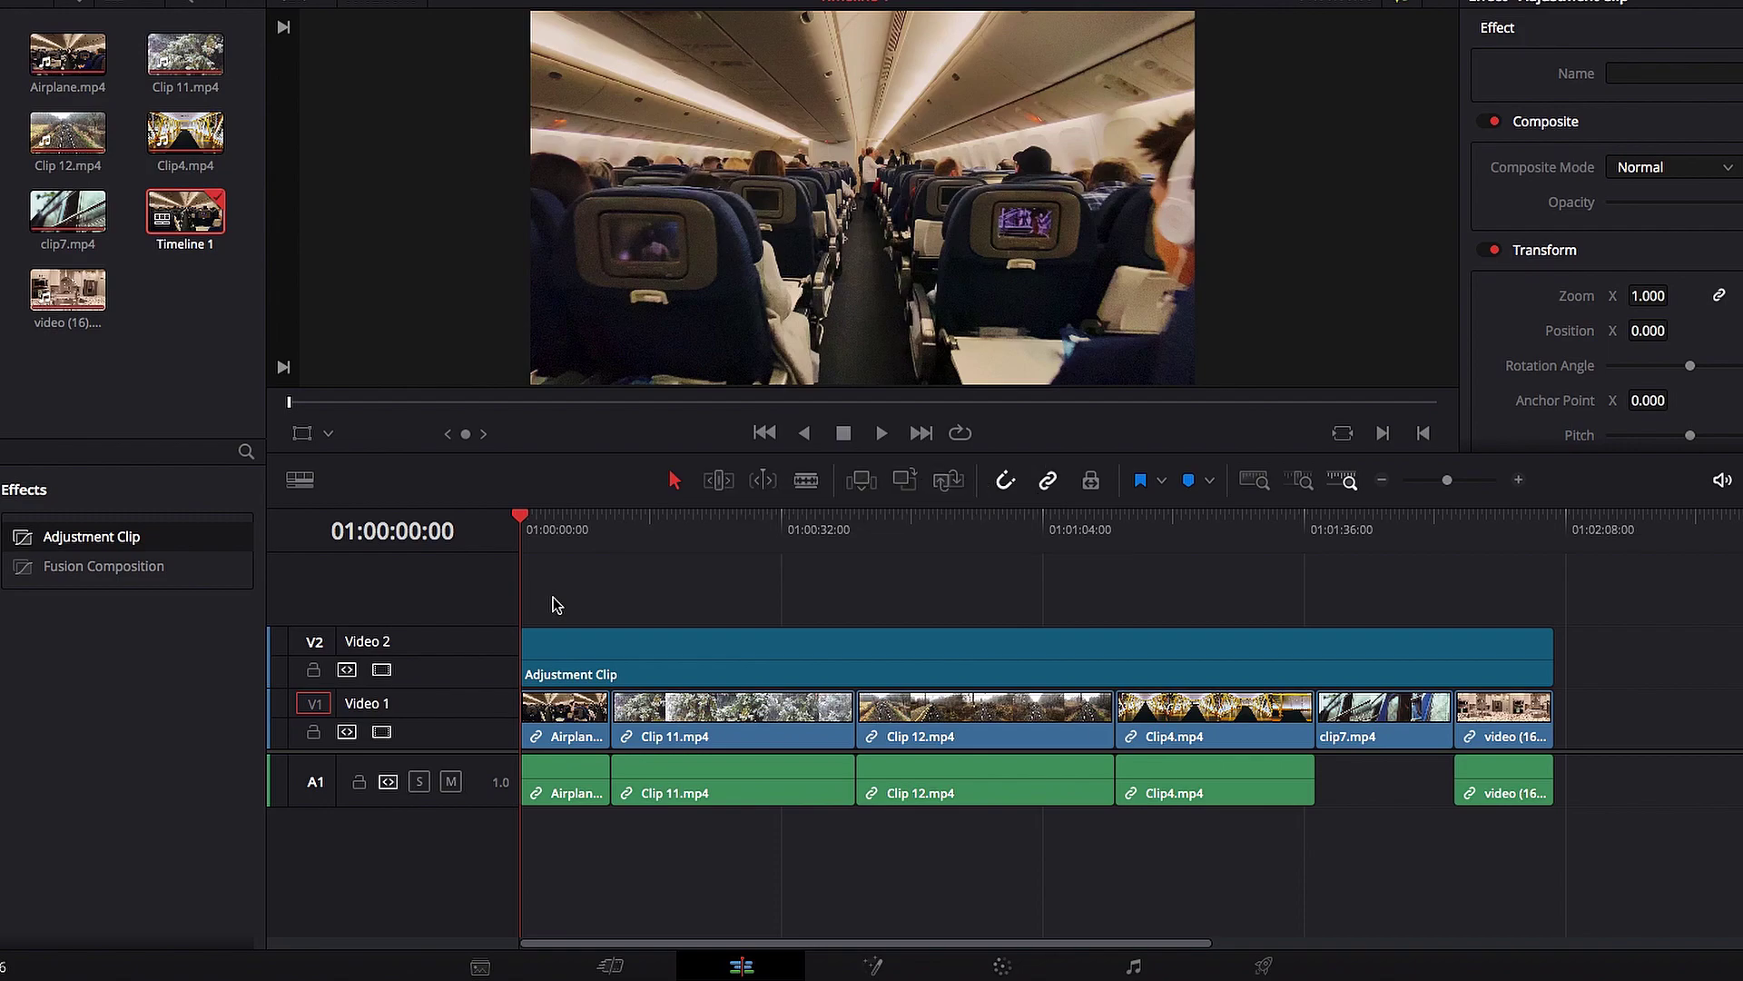
Lower the adjustment clip's saturation to 45.60 and raise contrast to 1.040 on the Color page.
{"action": "left_click", "coordinate": [598, 653]}
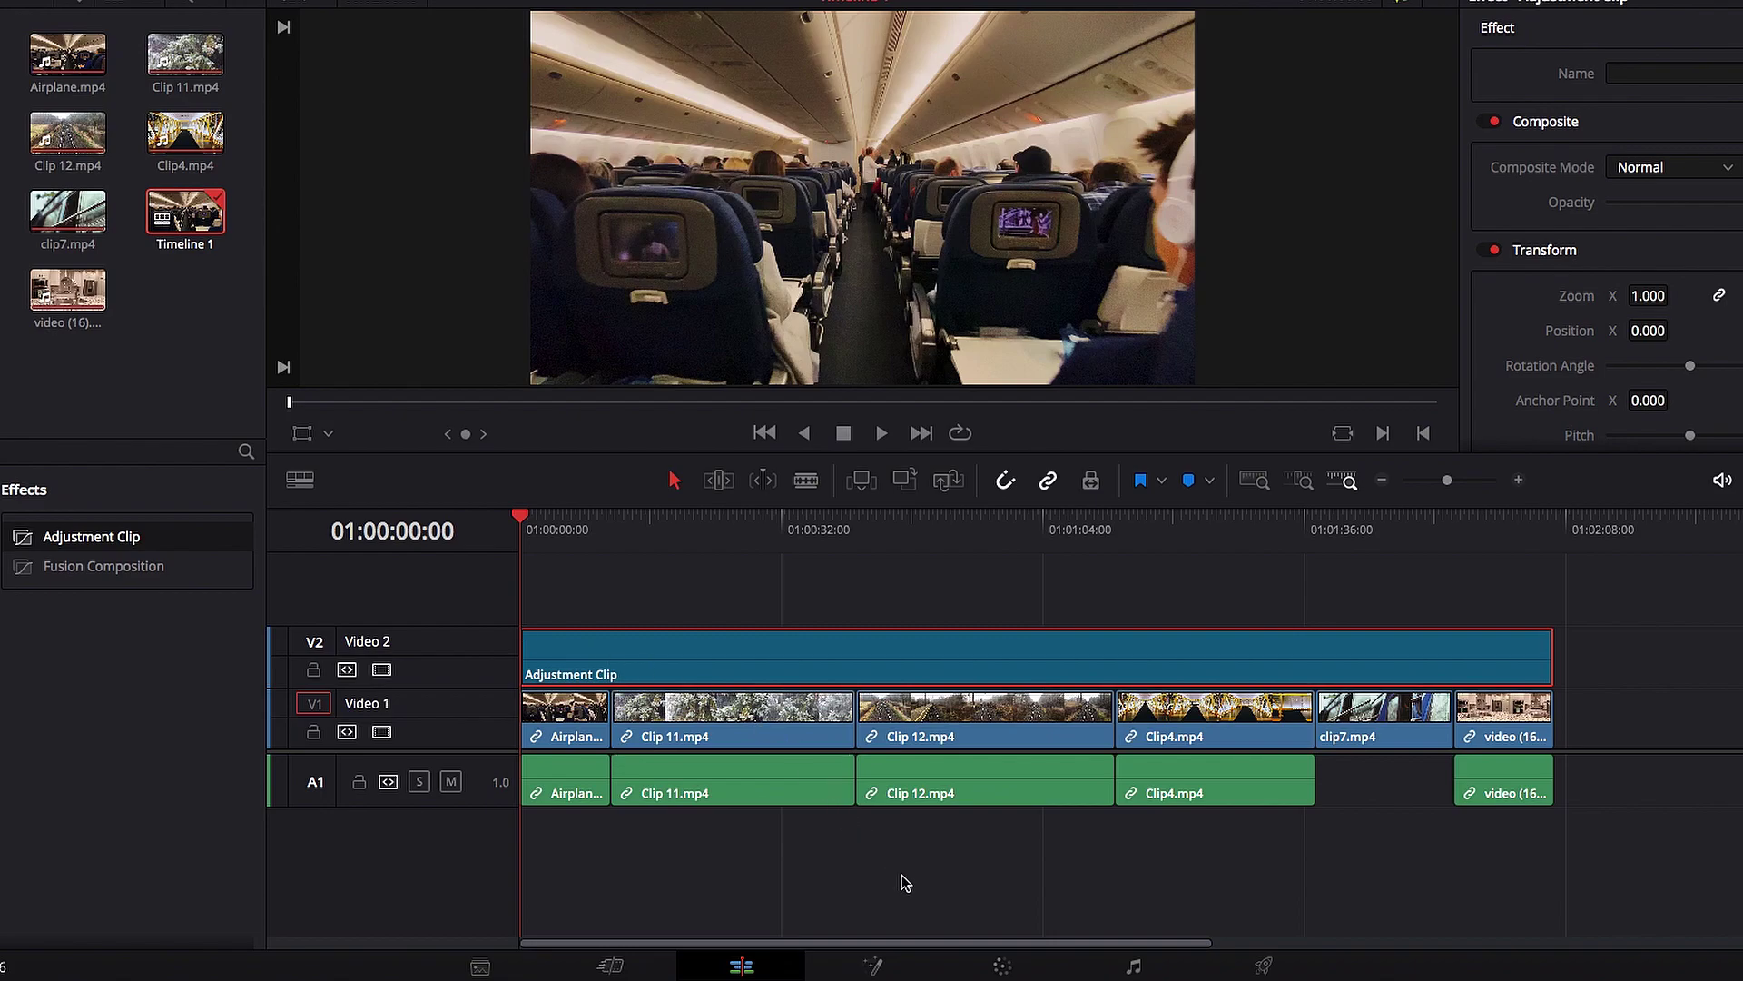
{"action": "left_click", "coordinate": [1002, 966]}
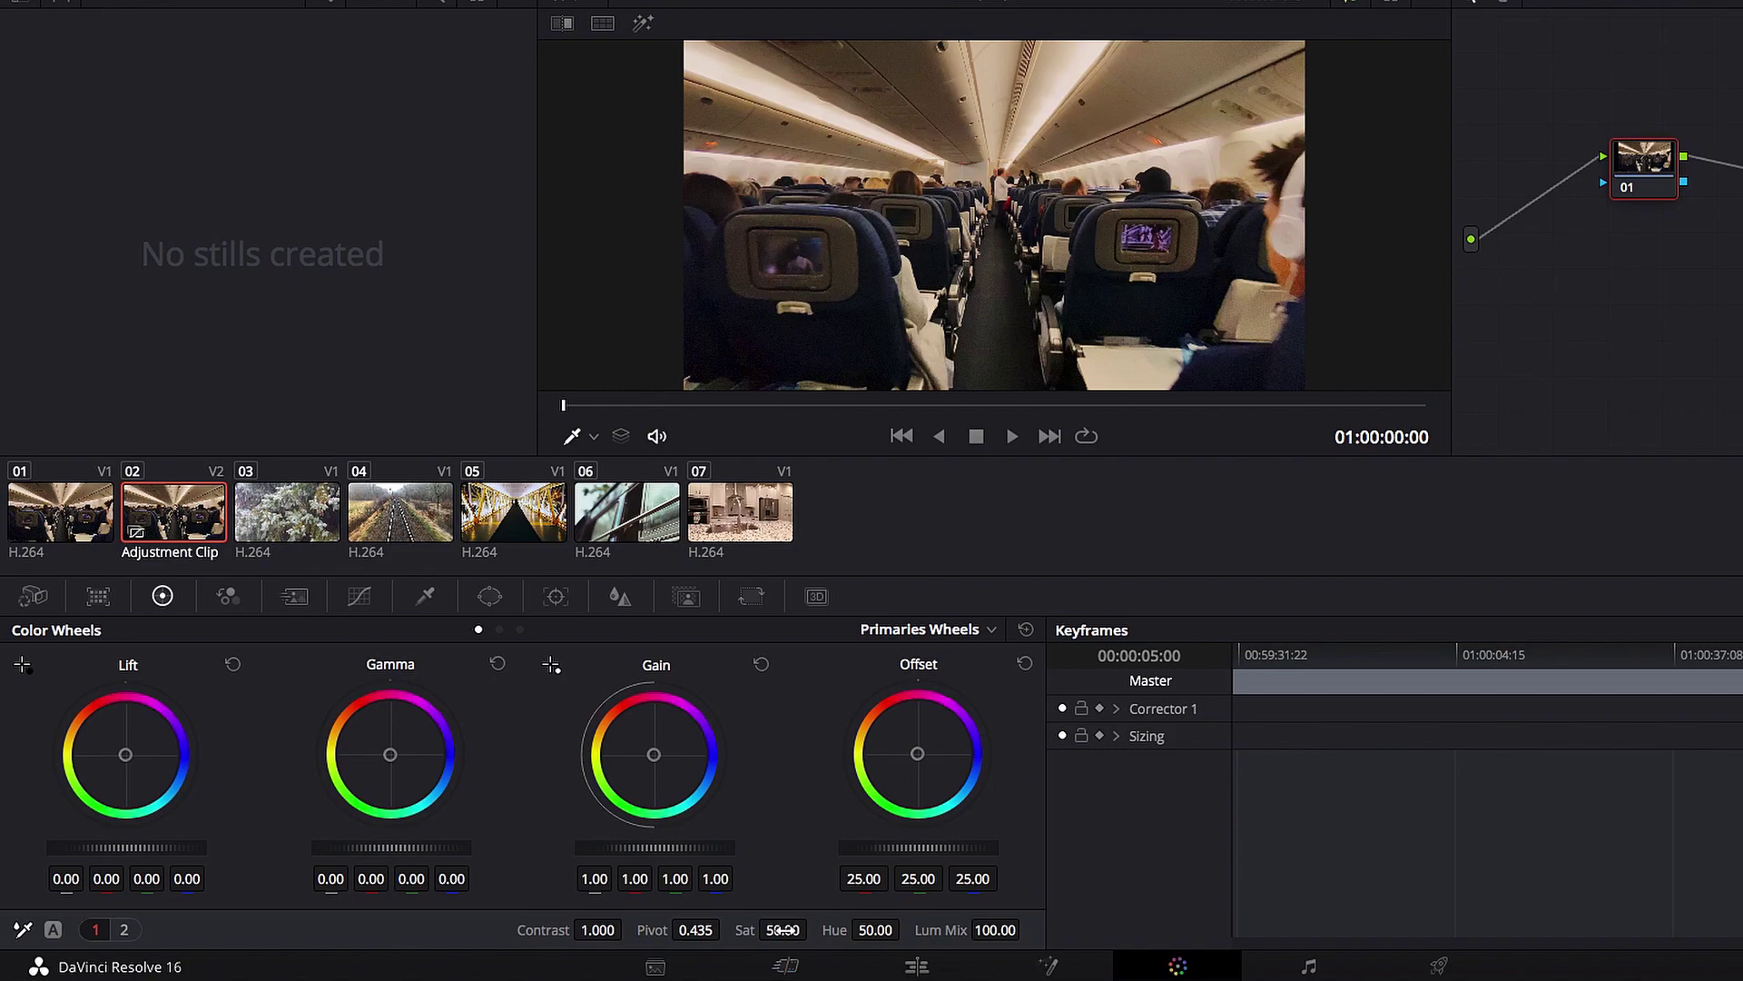
{"action": "left_click_drag", "start_coordinate": [782, 928], "coordinate": [726, 929]}
{"action": "left_click_drag", "start_coordinate": [598, 929], "coordinate": [609, 929]}
{"action": "left_click", "coordinate": [919, 966]}
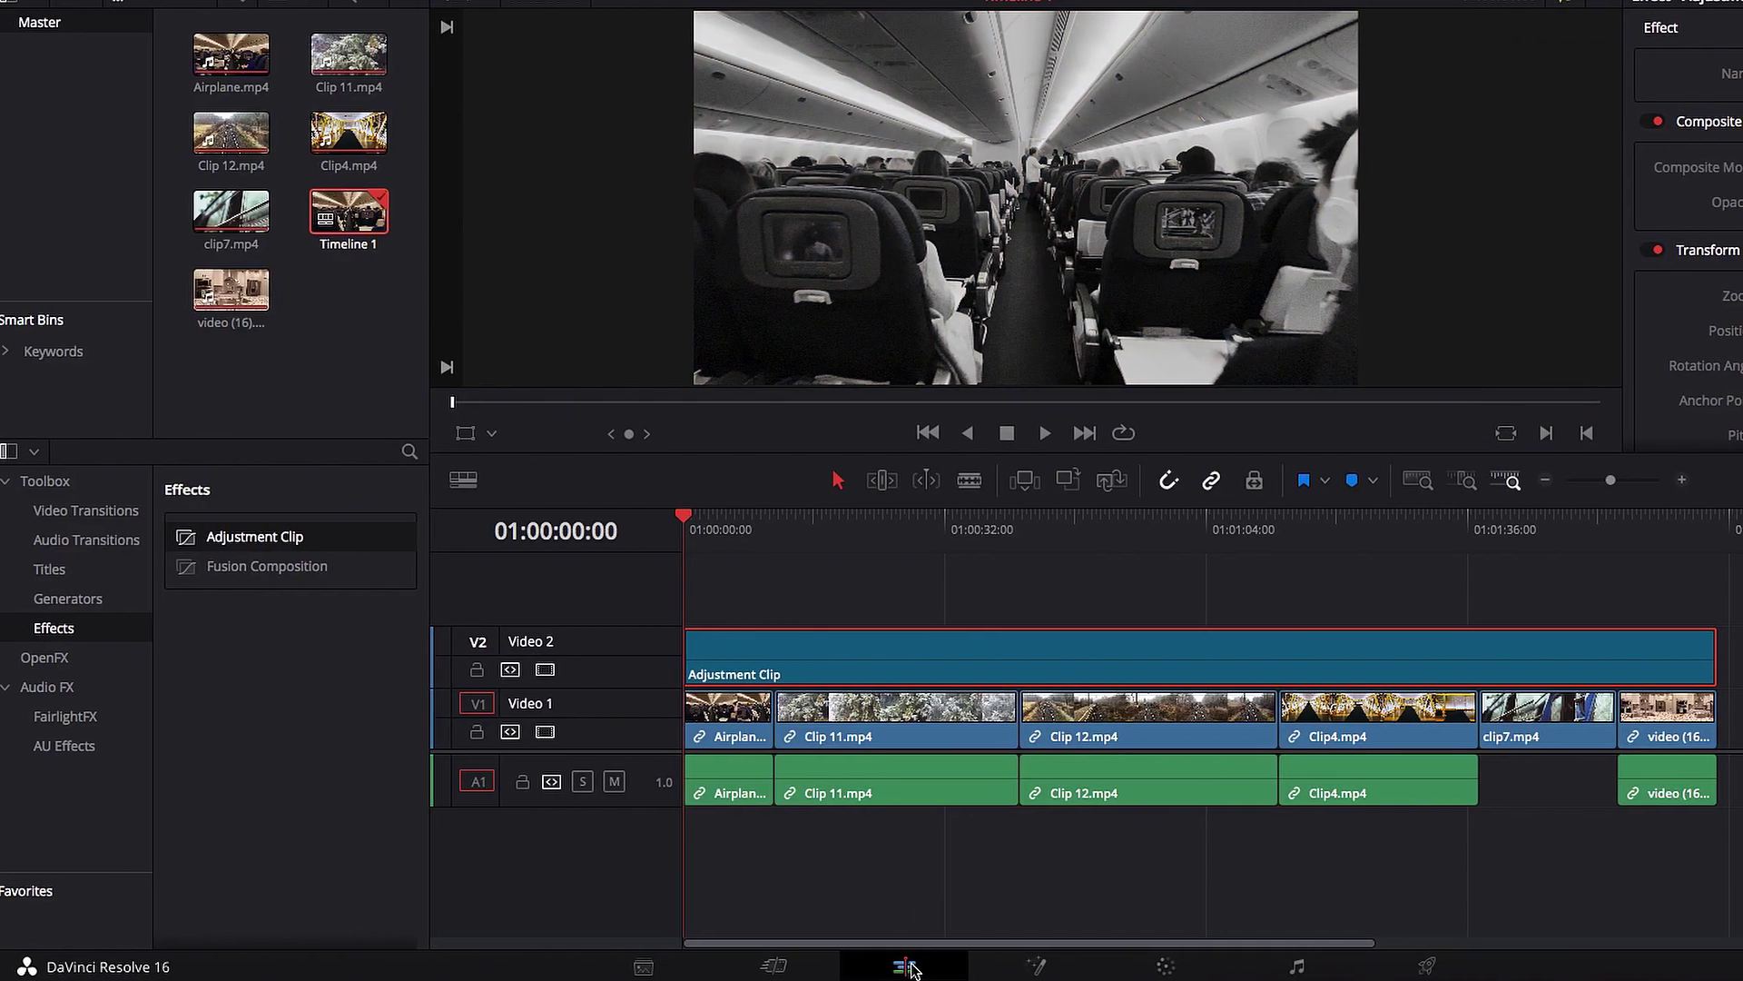
{"action": "left_click_drag", "start_coordinate": [818, 535], "coordinate": [532, 572]}
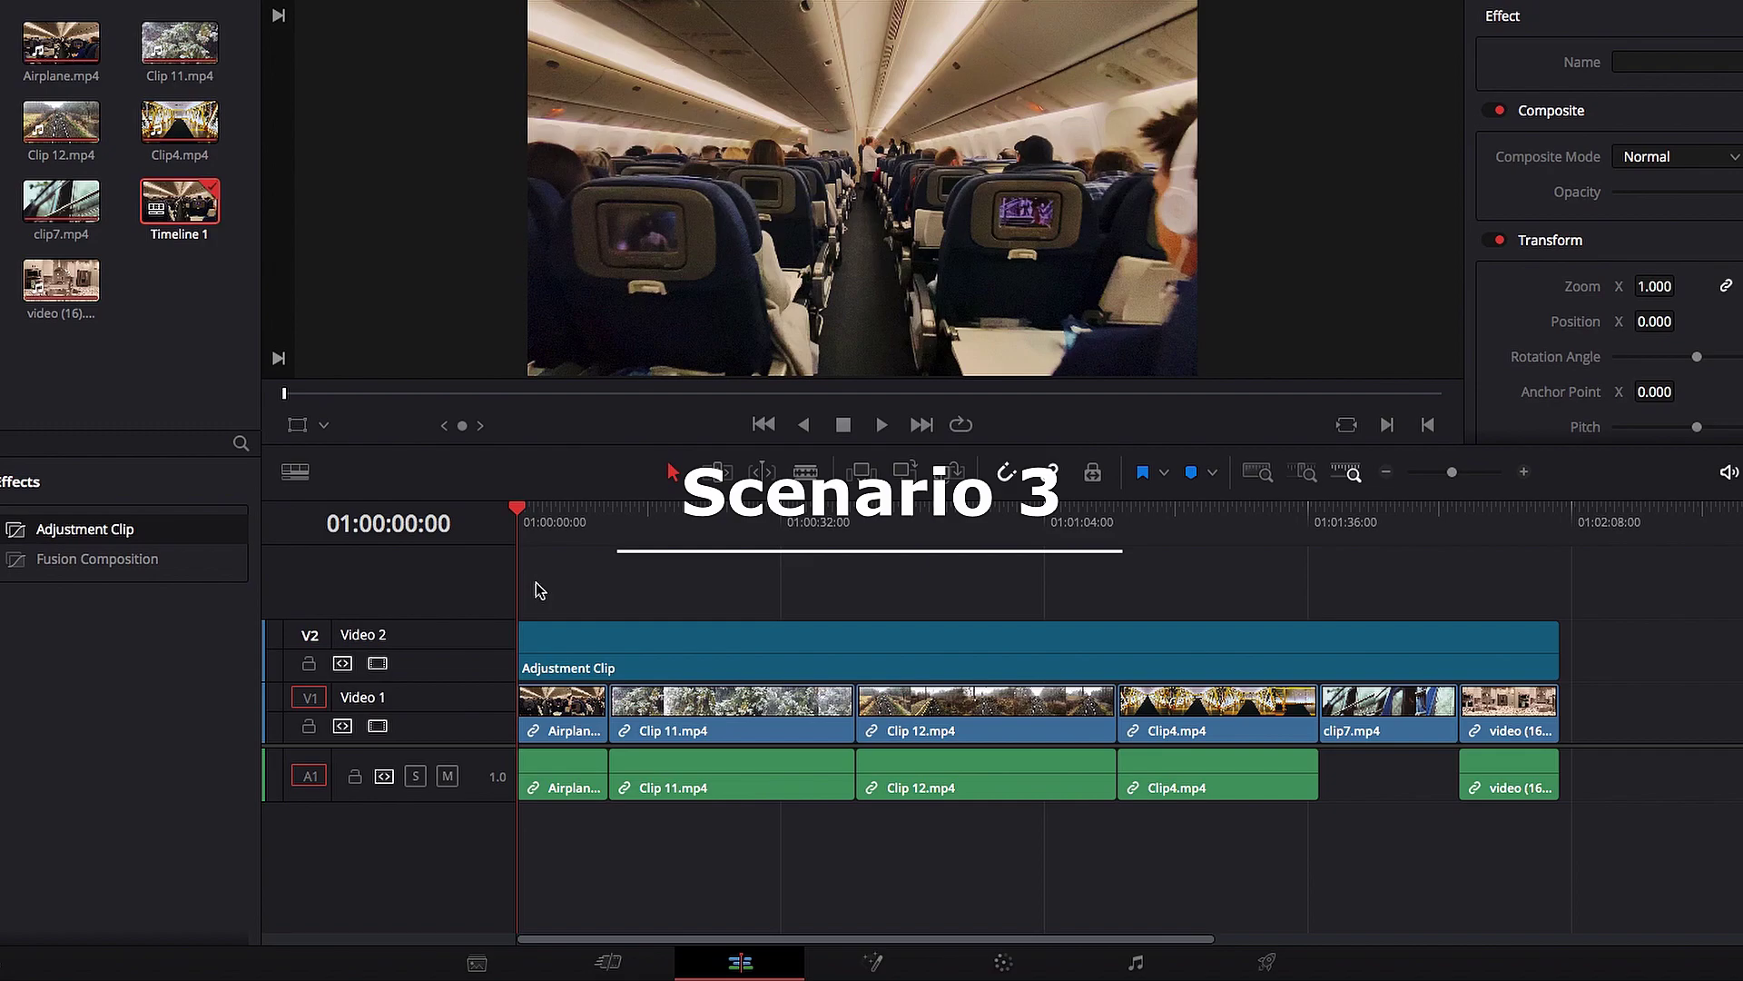
Open the adjustment clip in Fusion and add a Text+ node merged over the footage.
{"action": "left_click", "coordinate": [573, 647]}
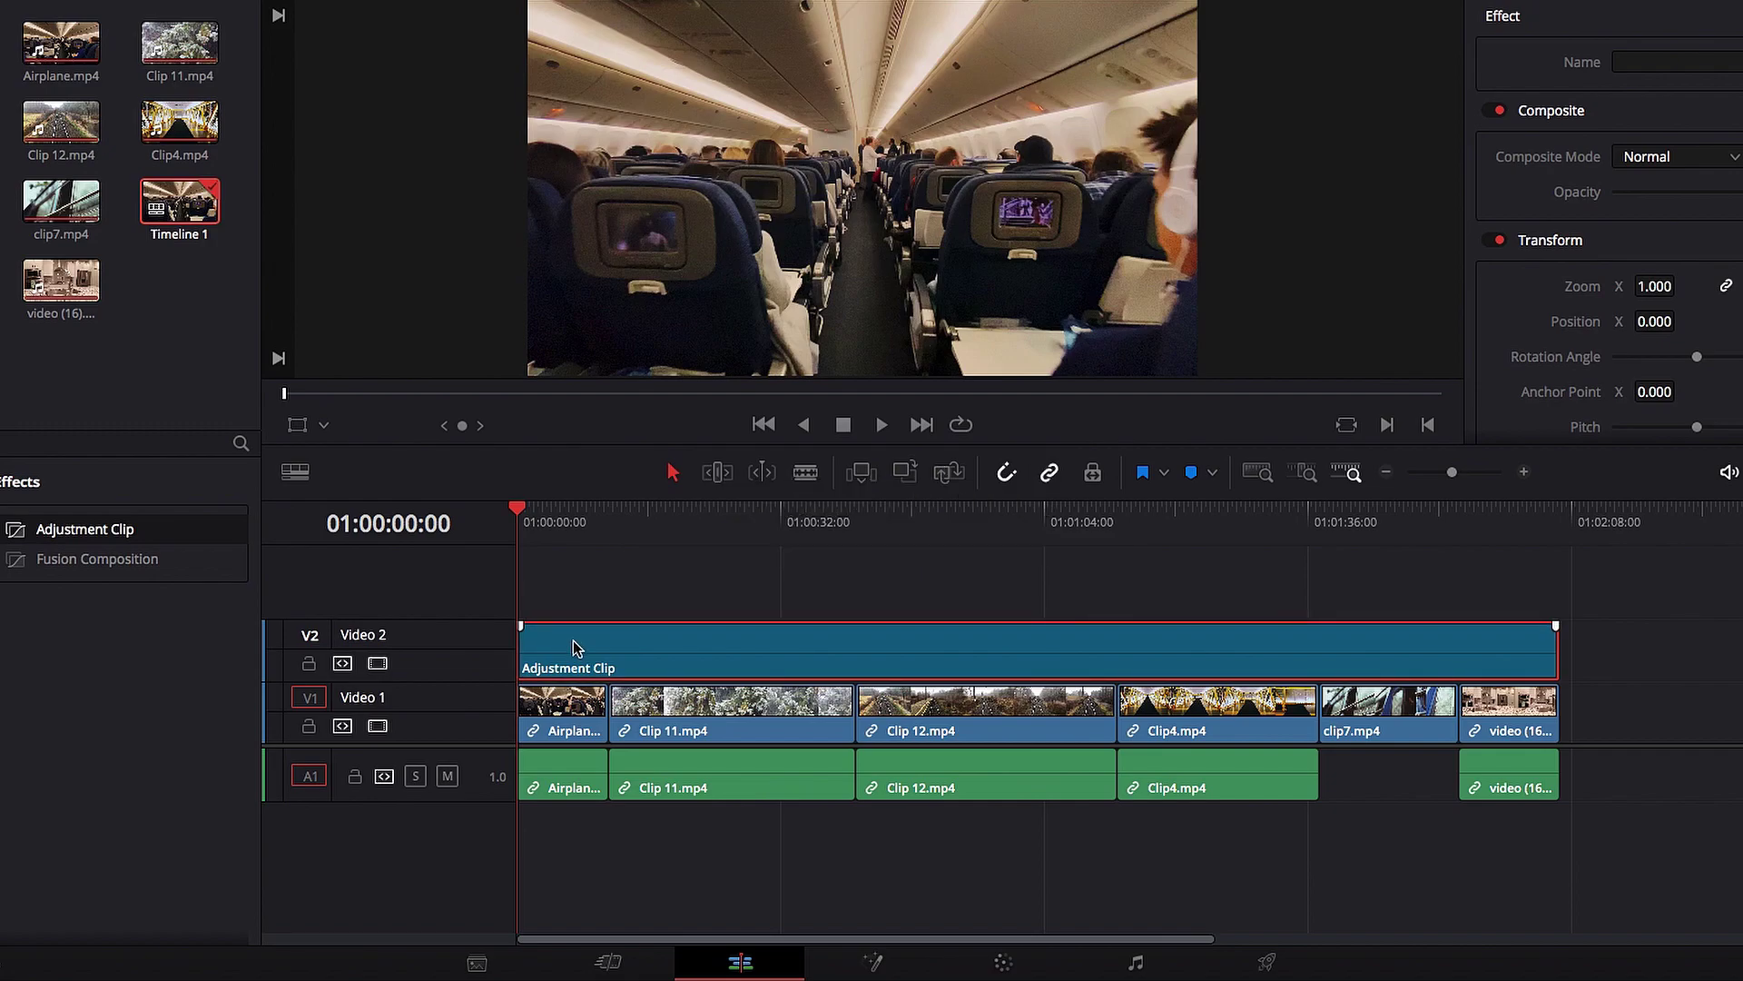
{"action": "left_click", "coordinate": [873, 960]}
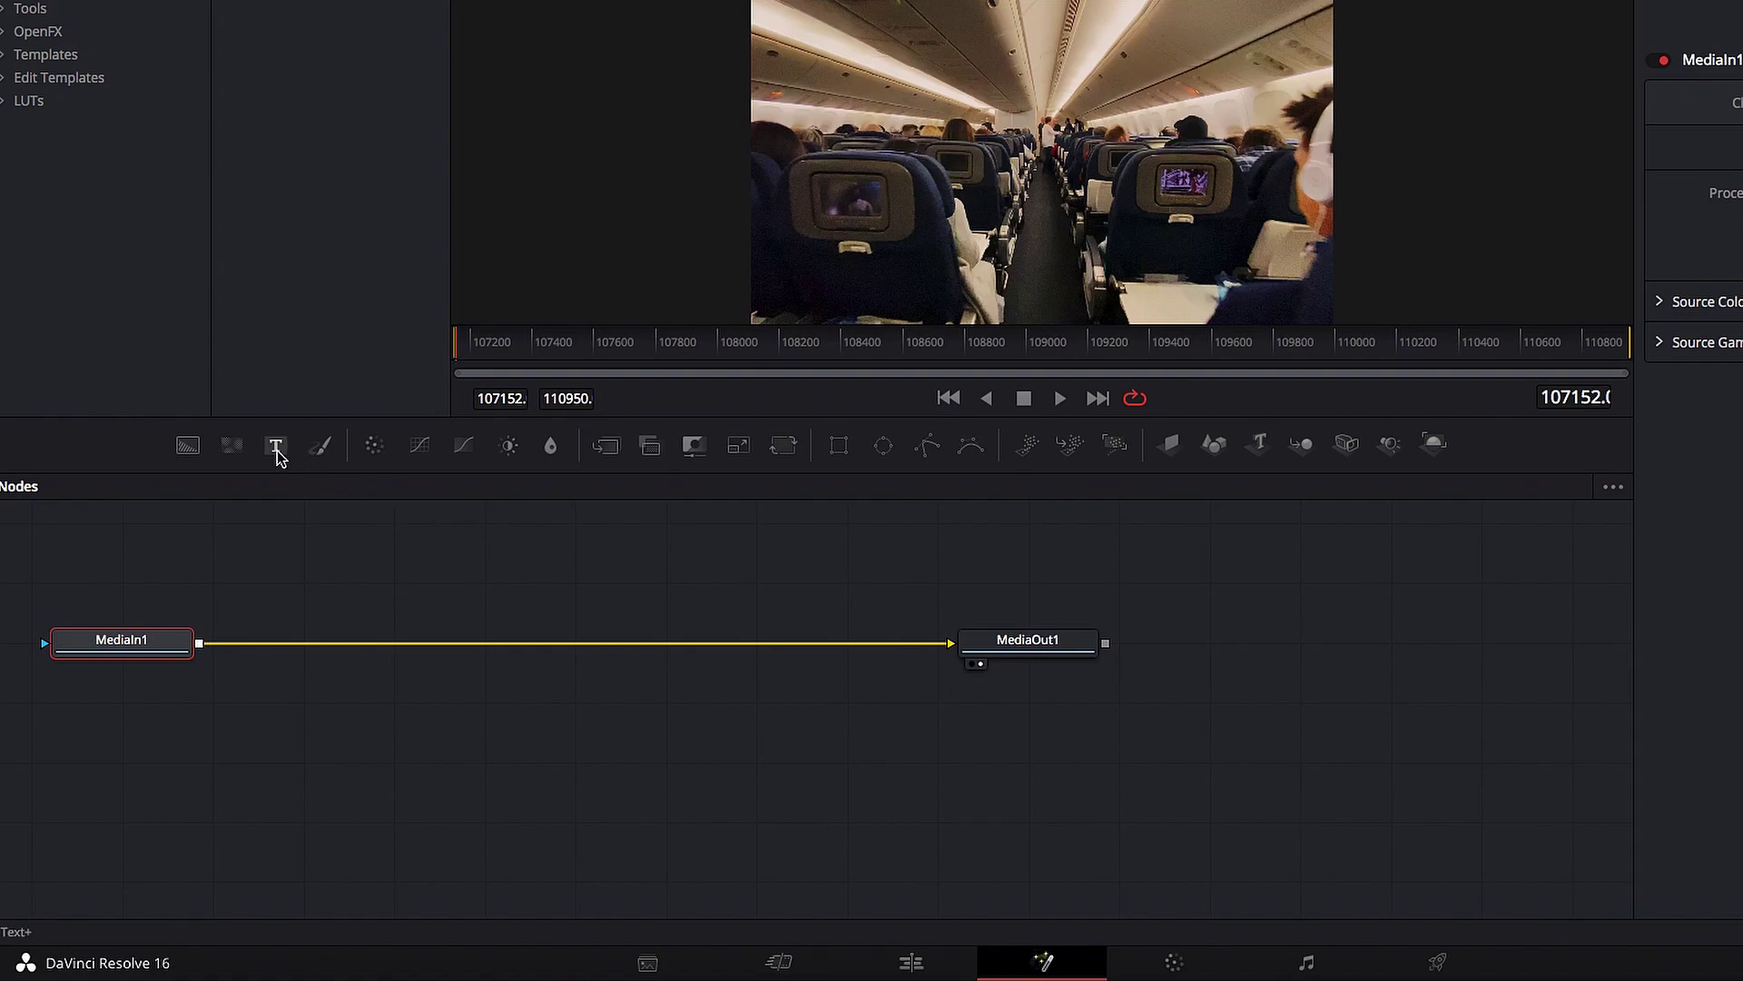
{"action": "left_click_drag", "start_coordinate": [276, 451], "coordinate": [525, 645]}
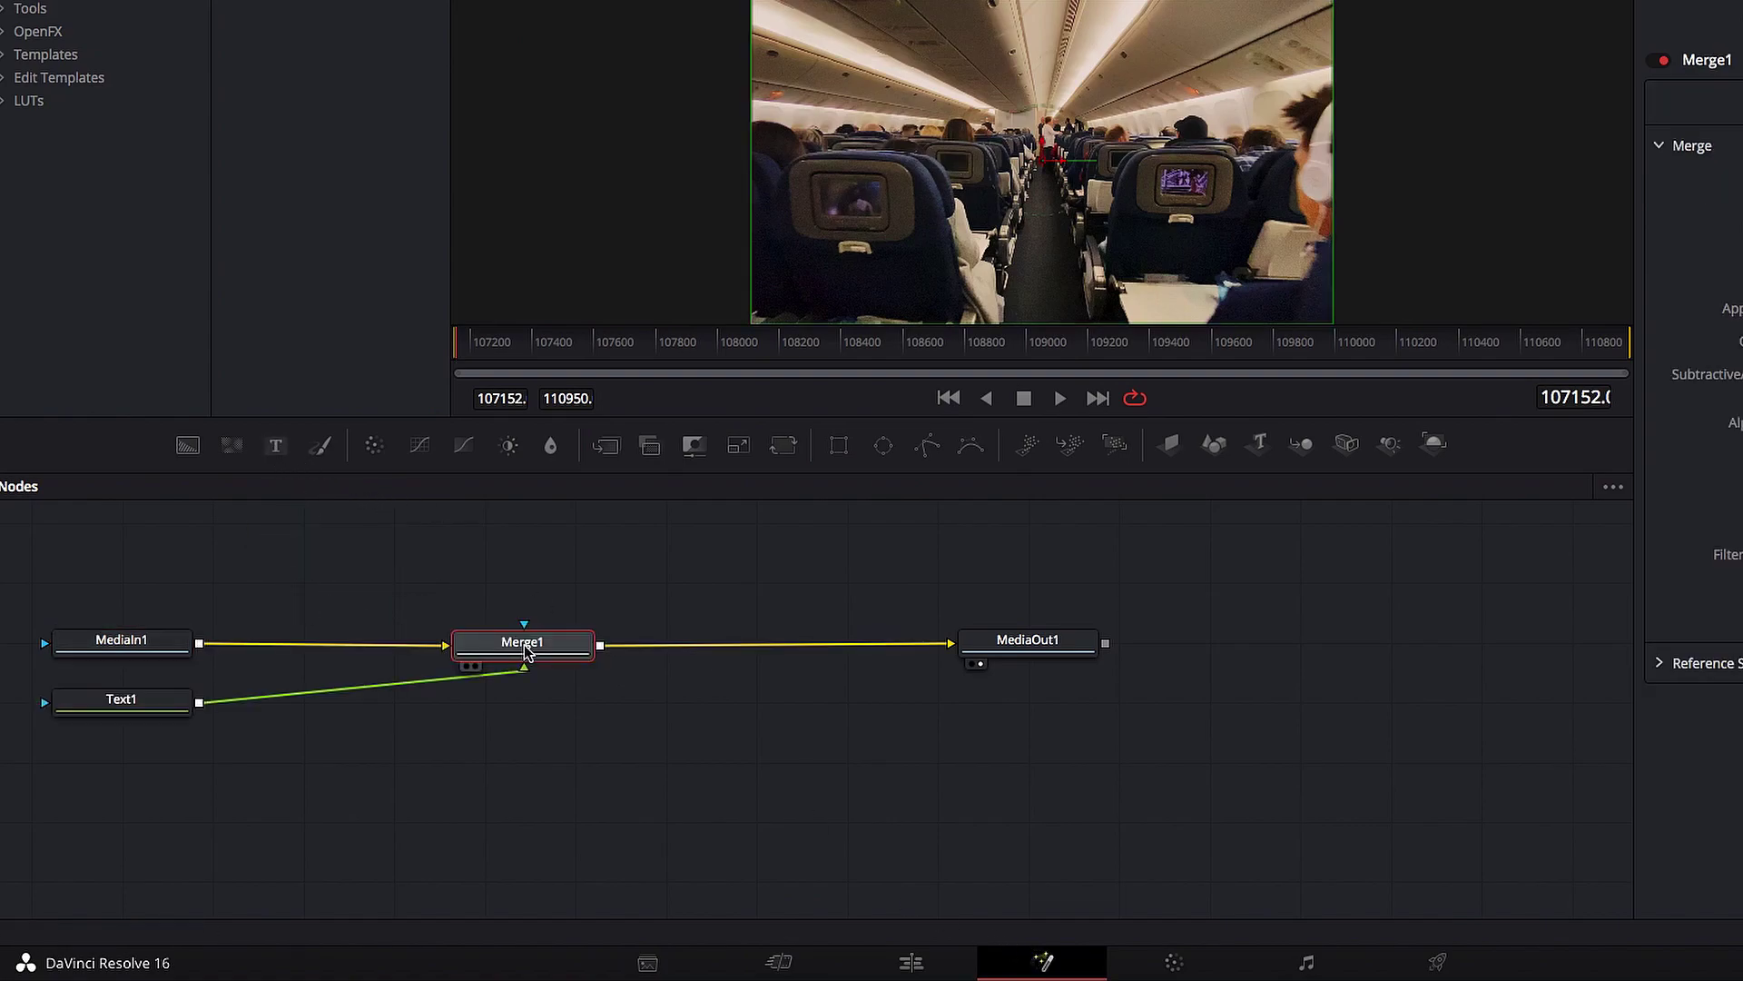
{"action": "left_click_drag", "start_coordinate": [132, 704], "coordinate": [332, 736]}
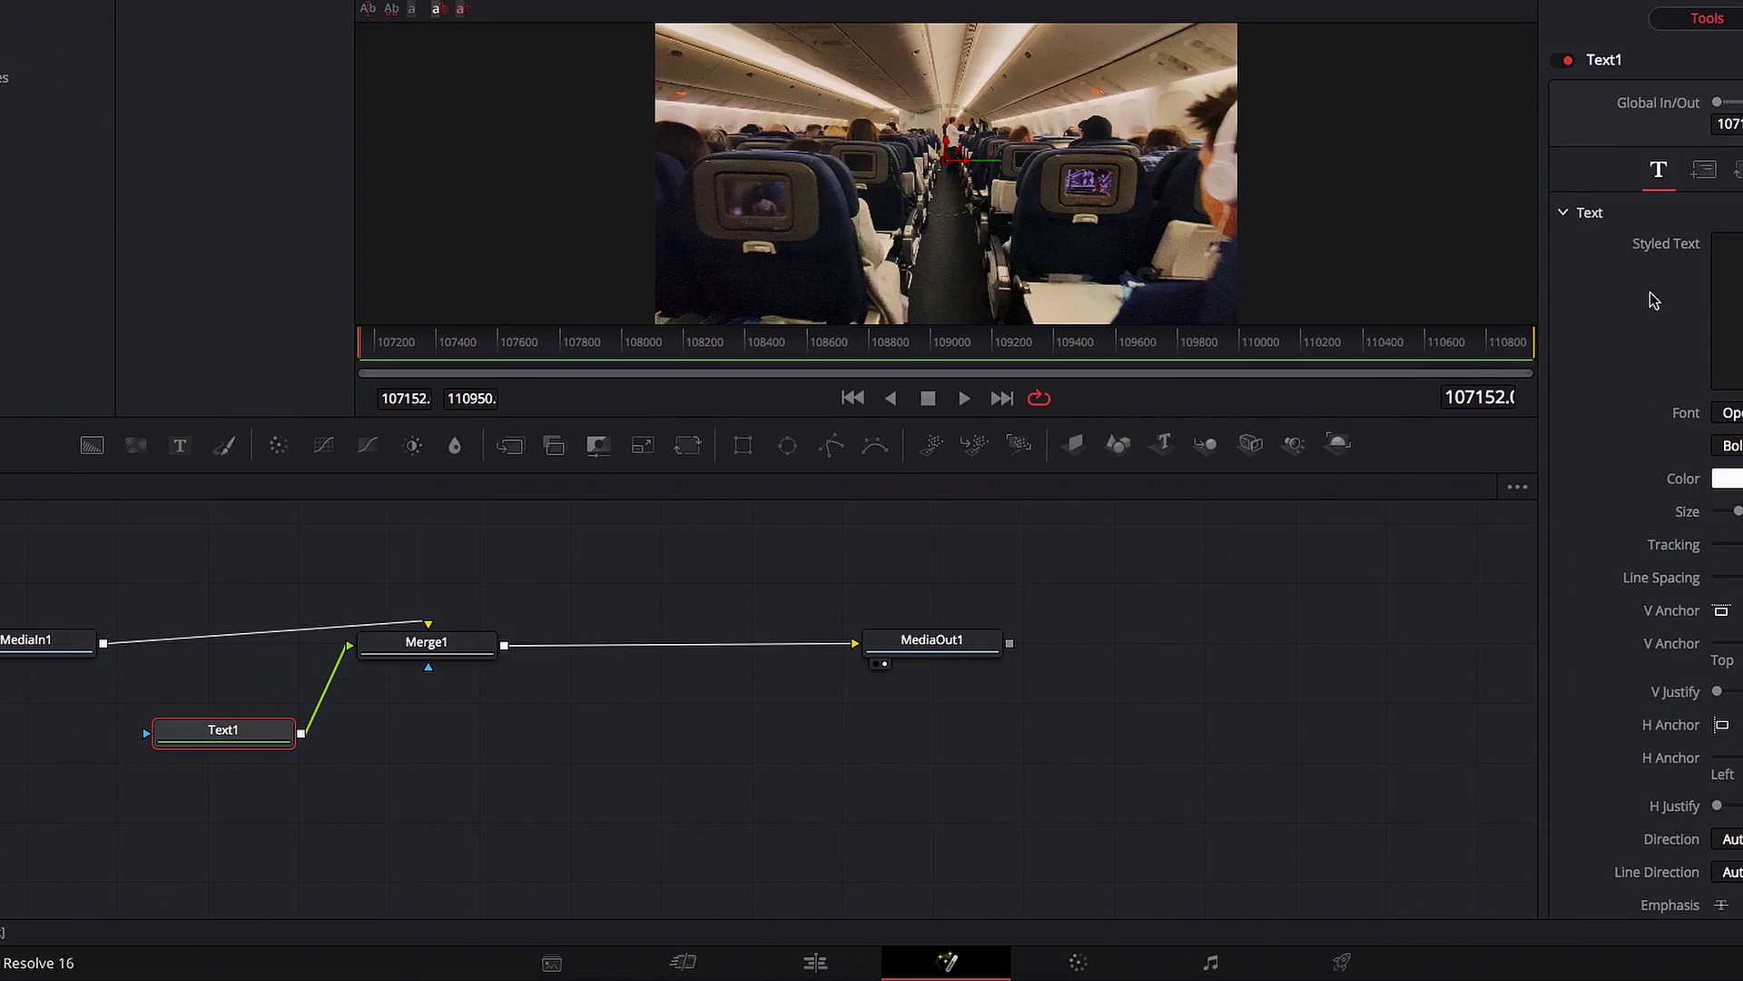
Enter 'Text' as the title and enlarge it to size 0.2953.
{"action": "left_click", "coordinate": [1508, 264]}
{"action": "type", "text": "Te"}
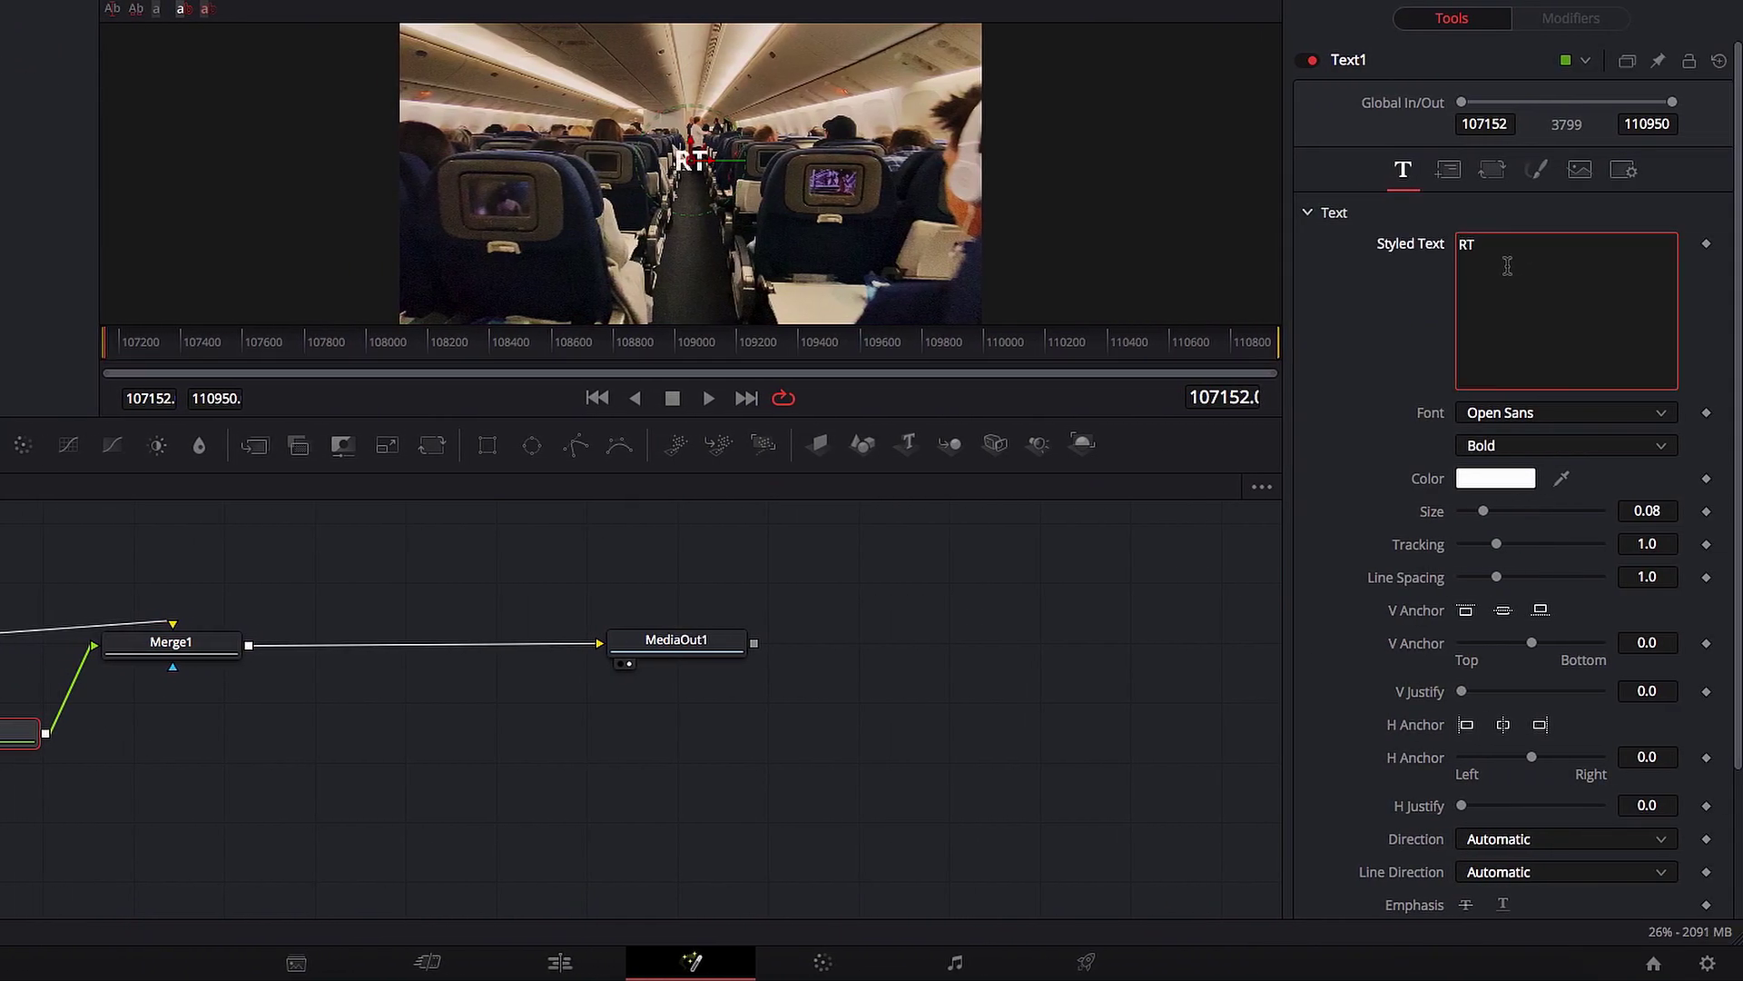
{"action": "type", "text": "xt"}
{"action": "left_click_drag", "start_coordinate": [1490, 514], "coordinate": [1549, 518]}
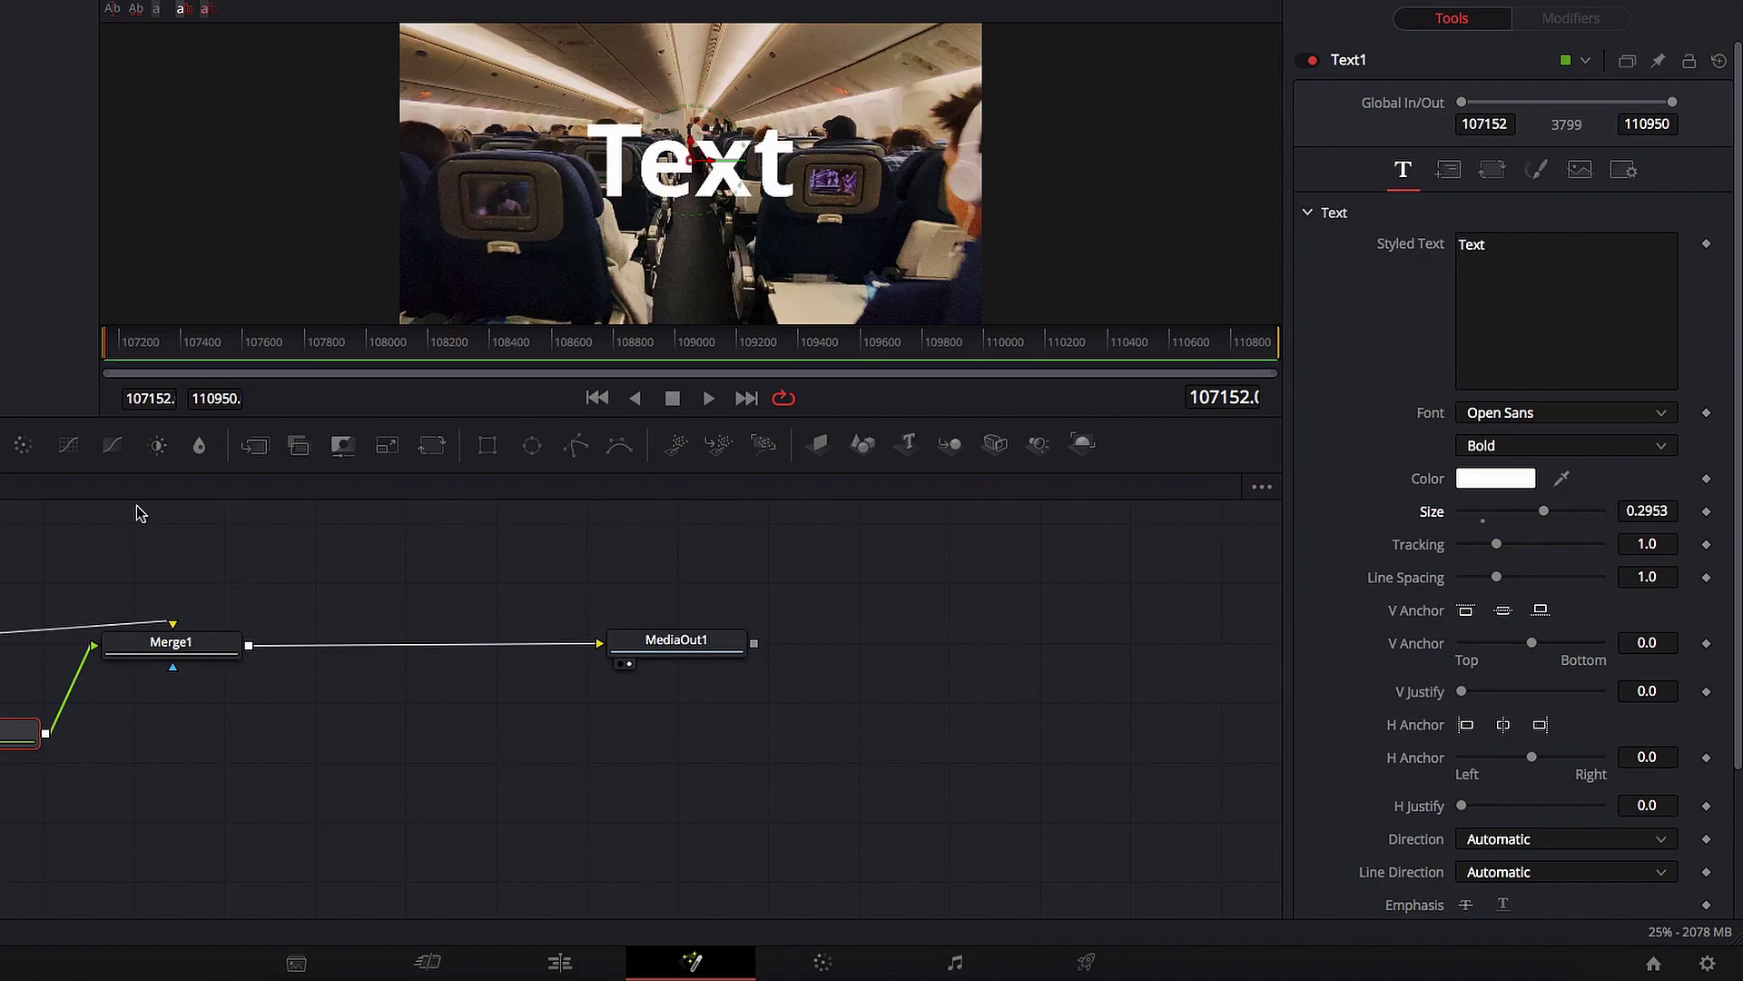
{"action": "left_click", "coordinate": [11, 10]}
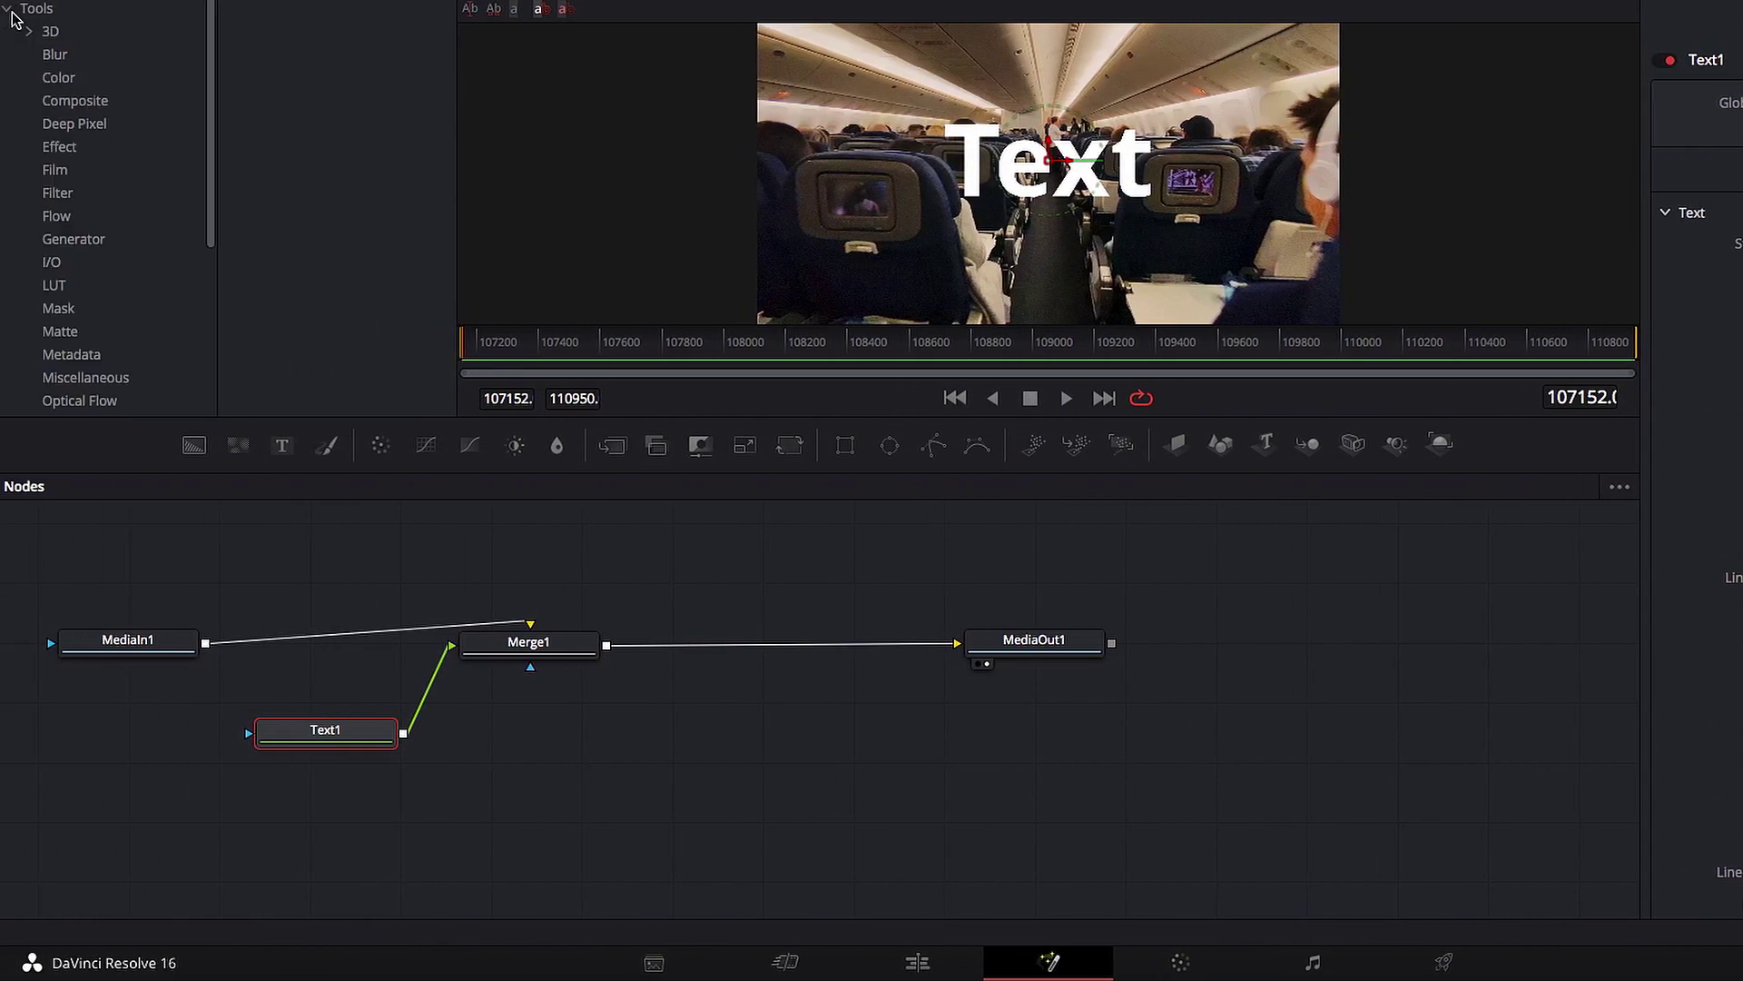
Insert a Blur node between MediaIn1 and Merge1, then preview the blurred titled clips.
{"action": "left_click", "coordinate": [57, 60]}
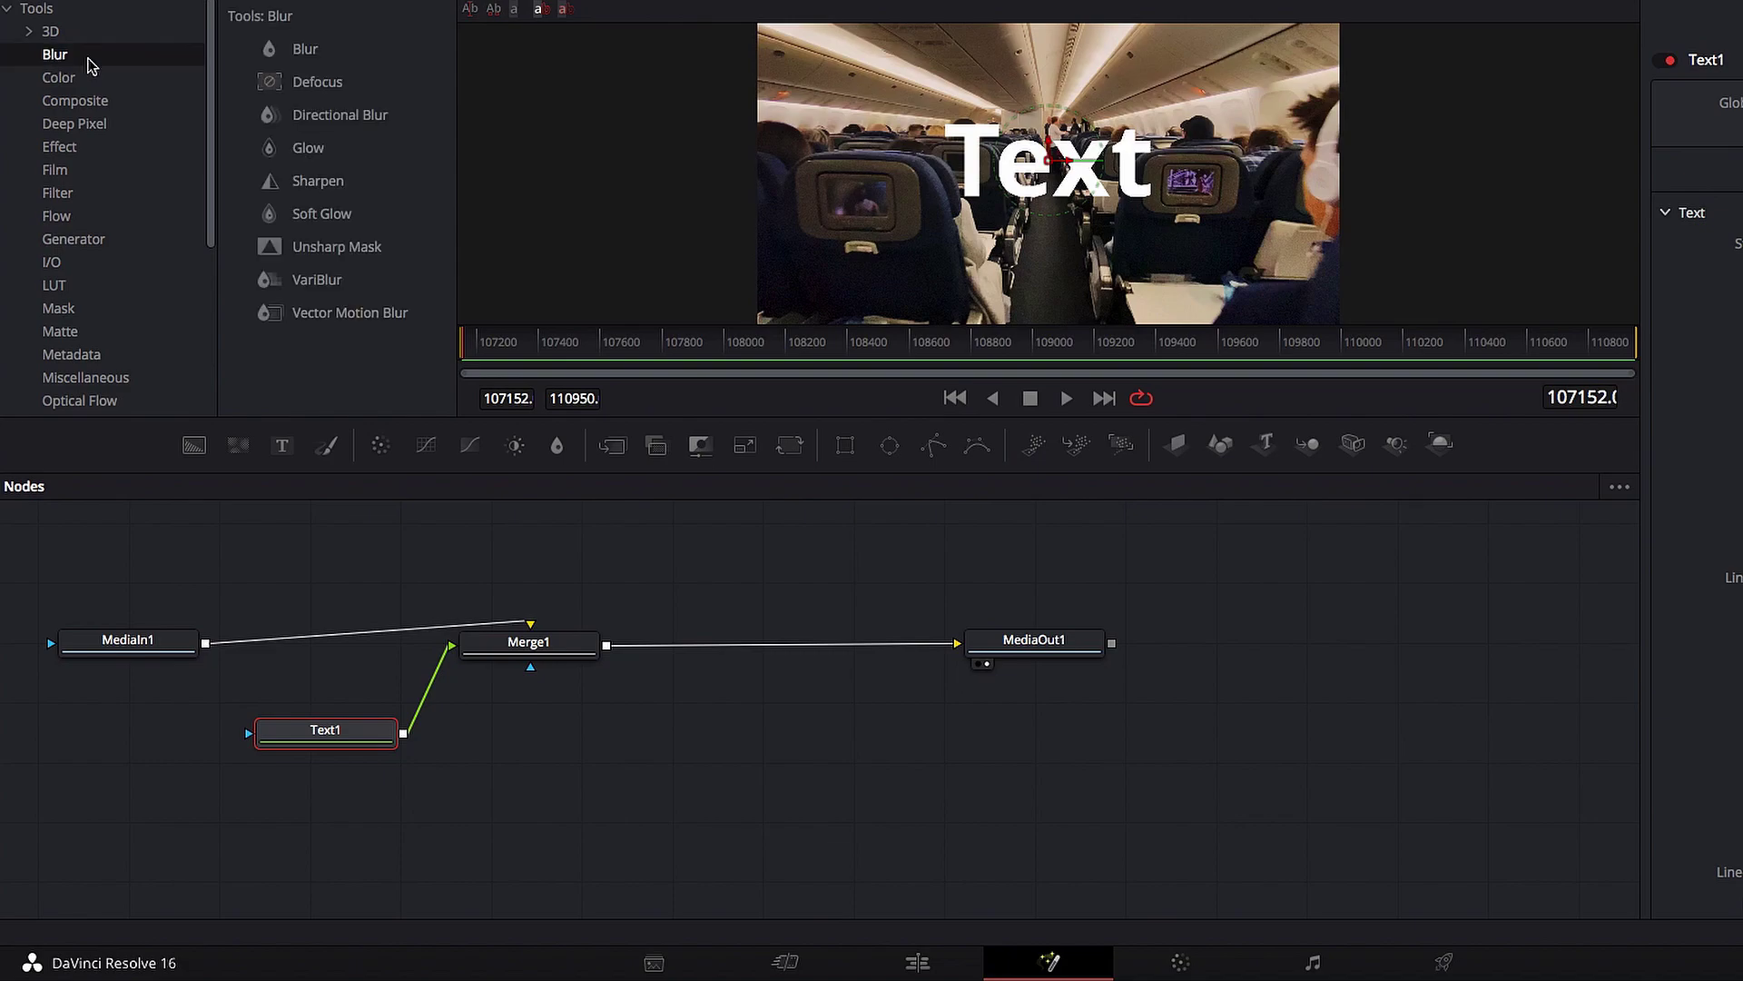
{"action": "left_click", "coordinate": [305, 53]}
{"action": "left_click_drag", "start_coordinate": [305, 53], "coordinate": [327, 634]}
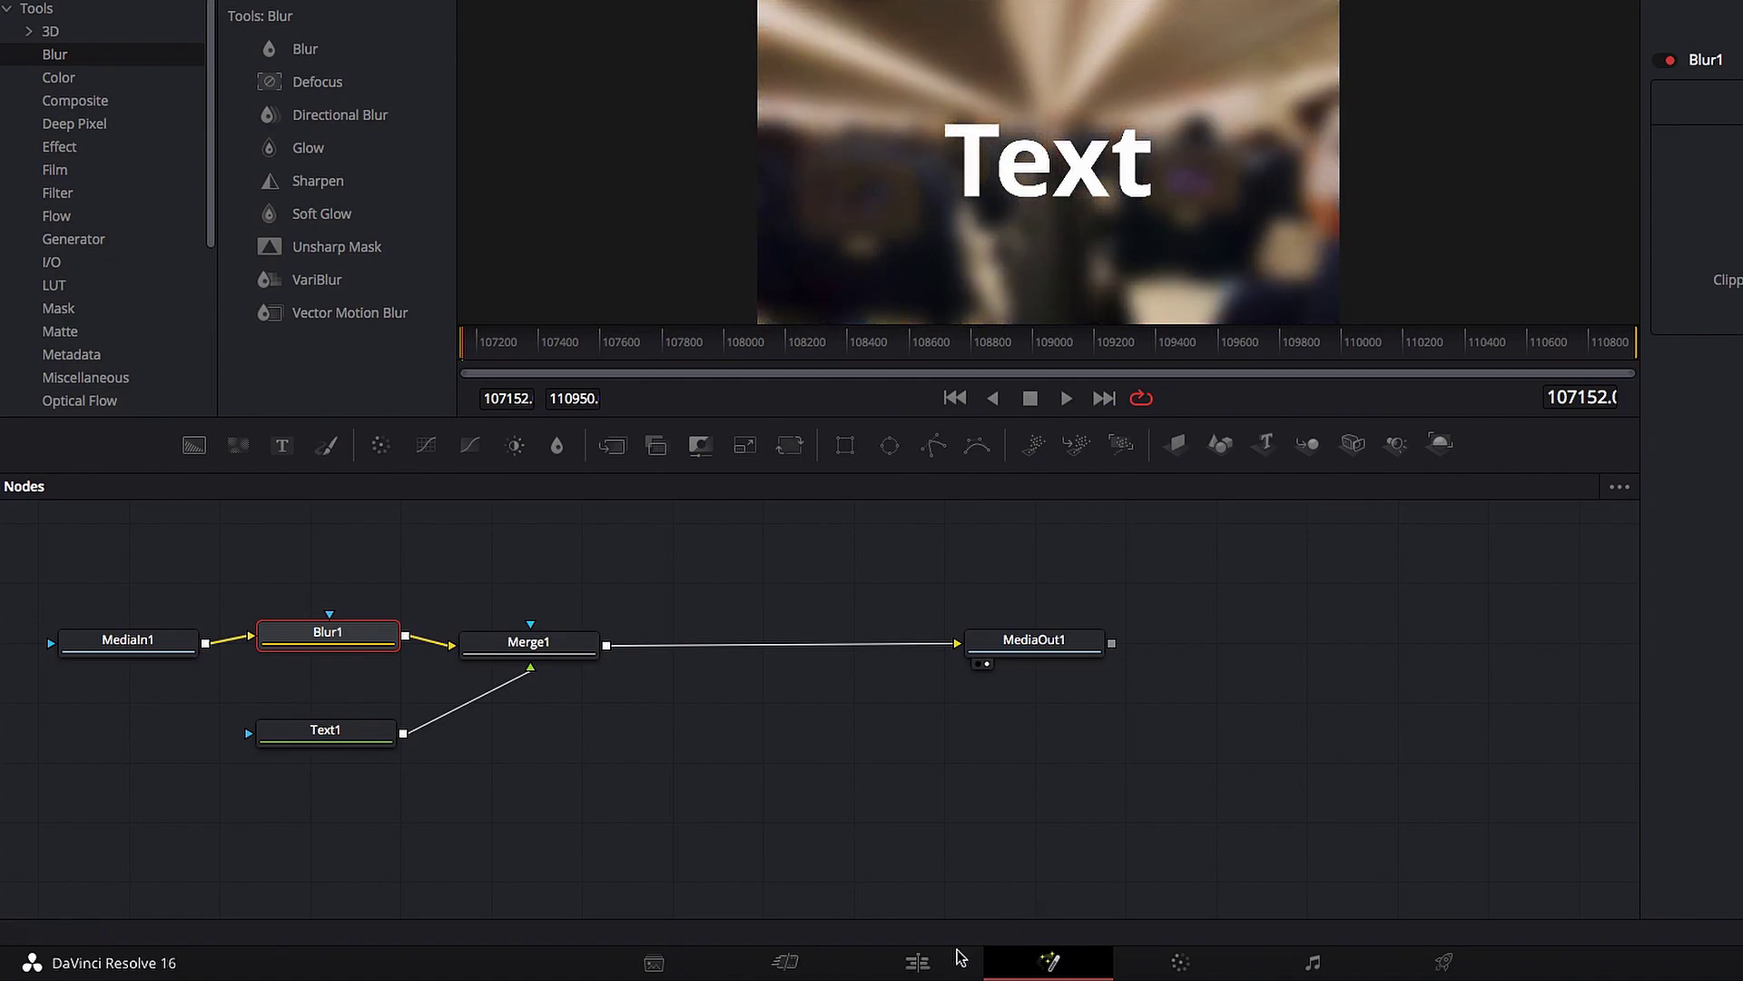
{"action": "left_click", "coordinate": [920, 961]}
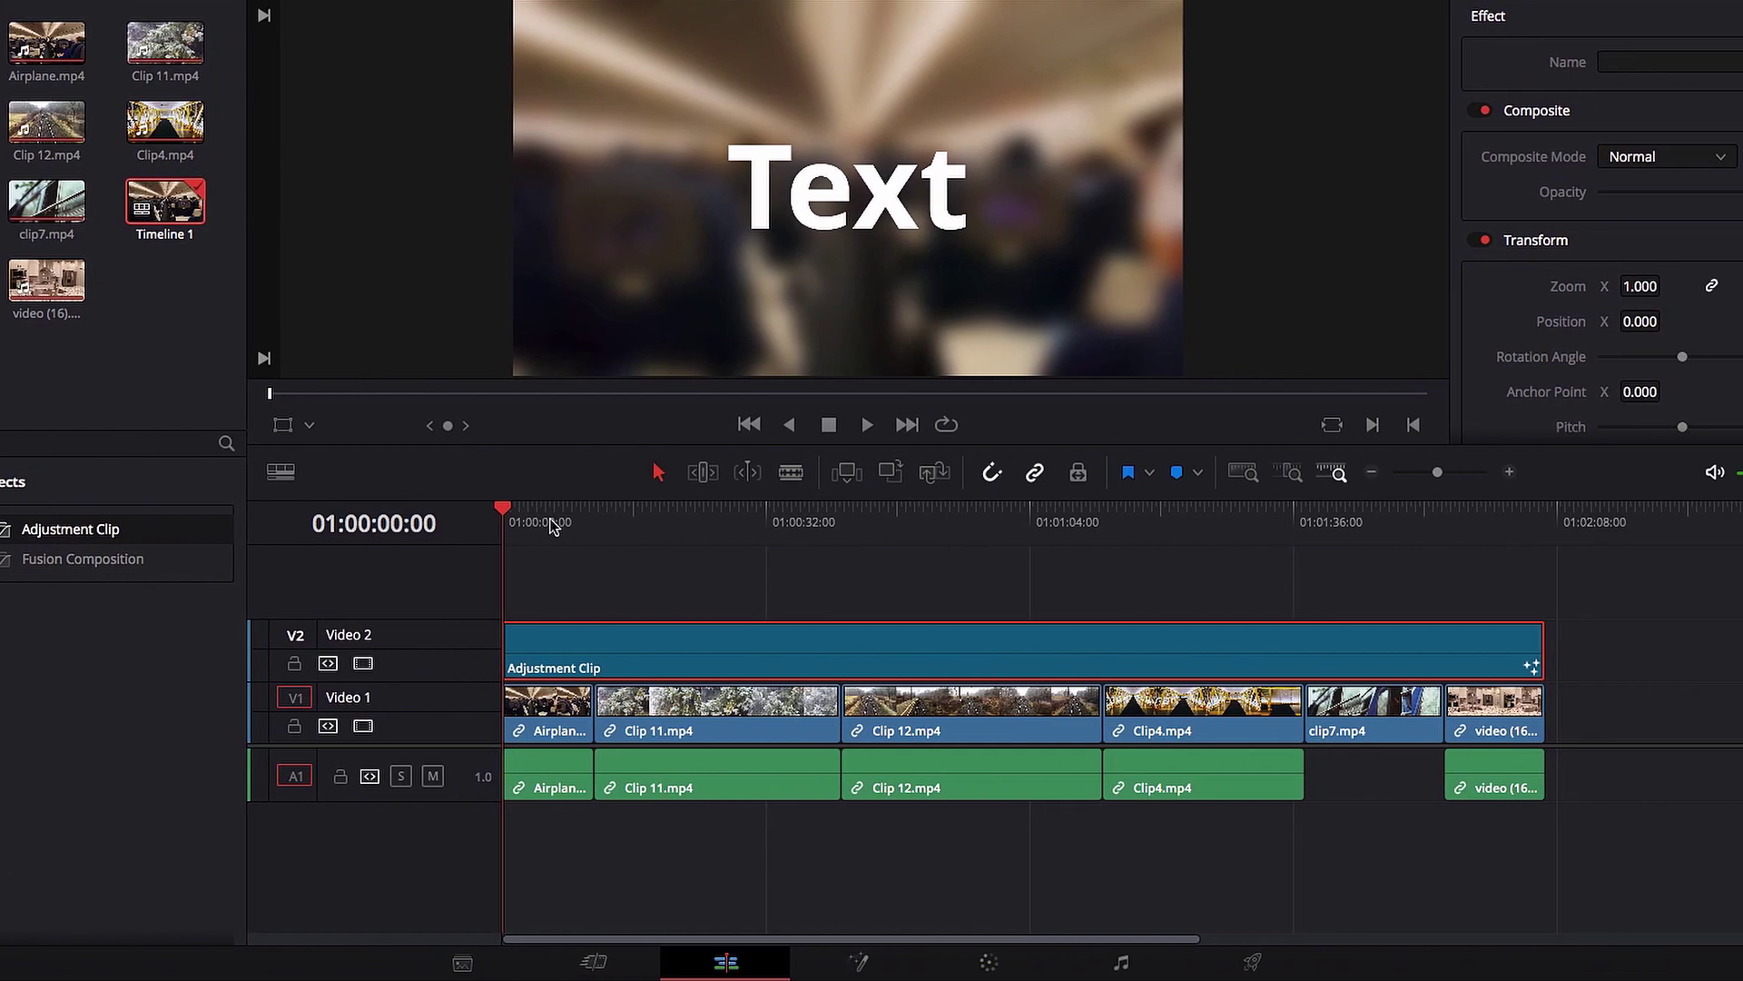
{"action": "left_click_drag", "start_coordinate": [748, 521], "coordinate": [878, 531]}
{"action": "left_click_drag", "start_coordinate": [684, 531], "coordinate": [506, 584]}
{"action": "left_click", "coordinate": [721, 563]}
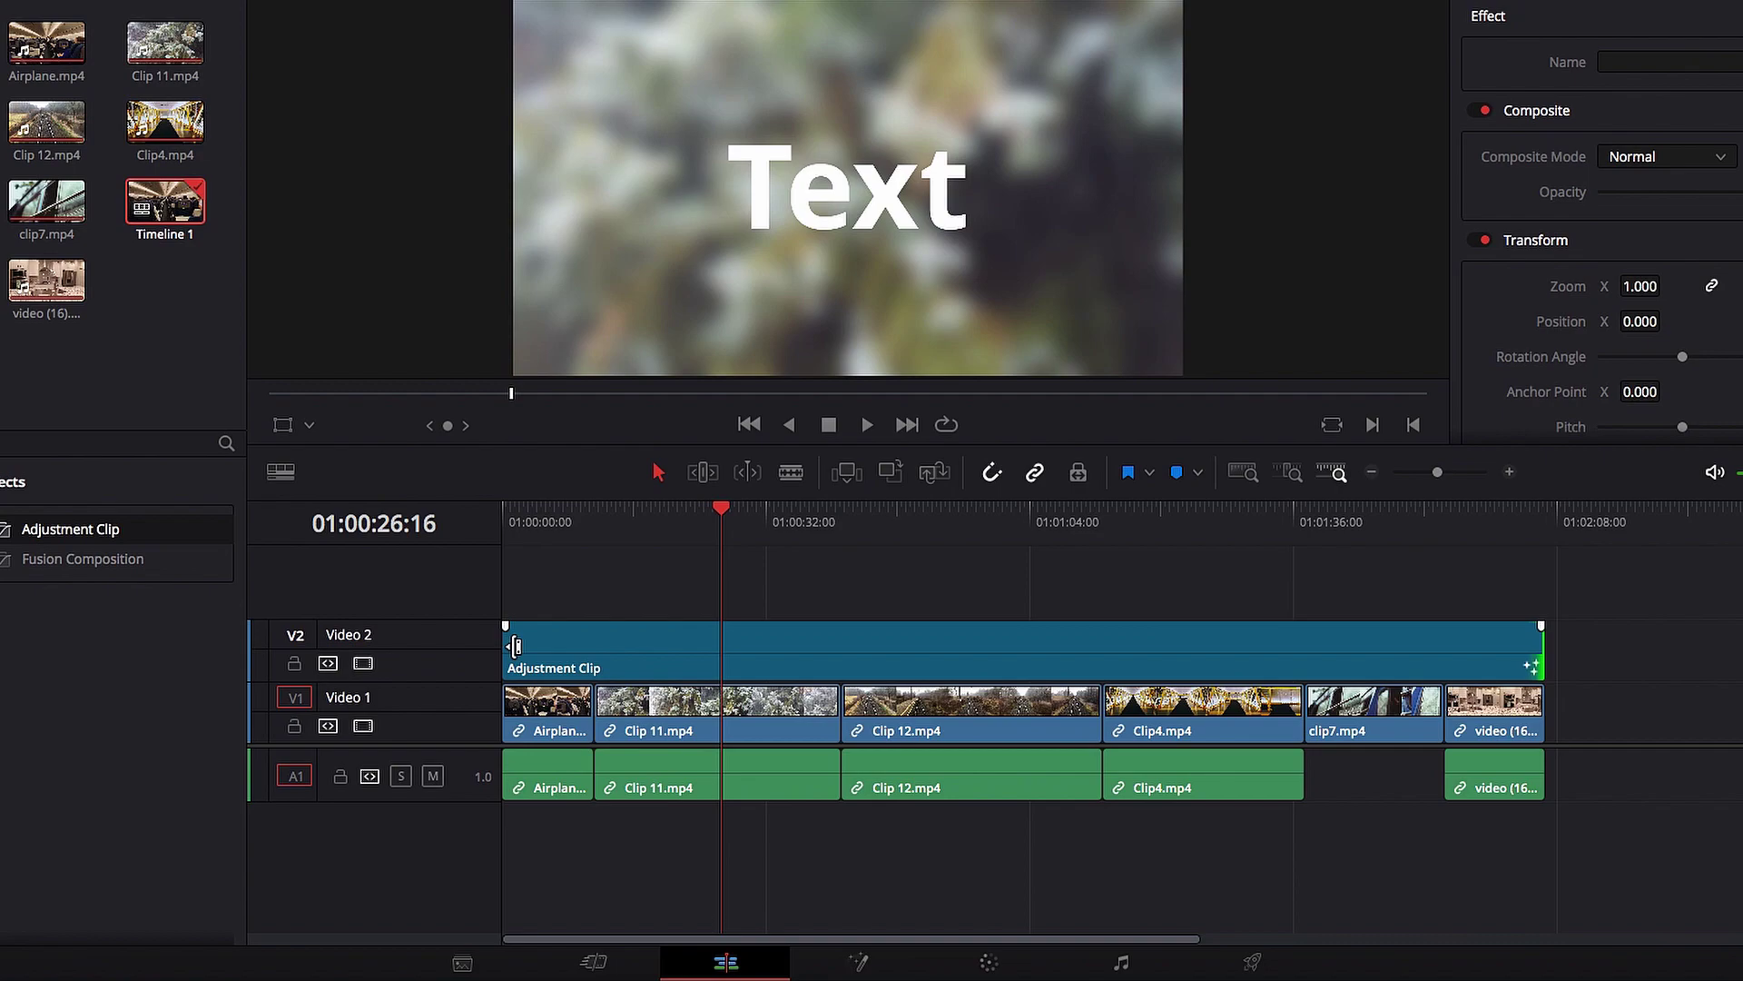
{"action": "left_click_drag", "start_coordinate": [515, 645], "coordinate": [843, 659]}
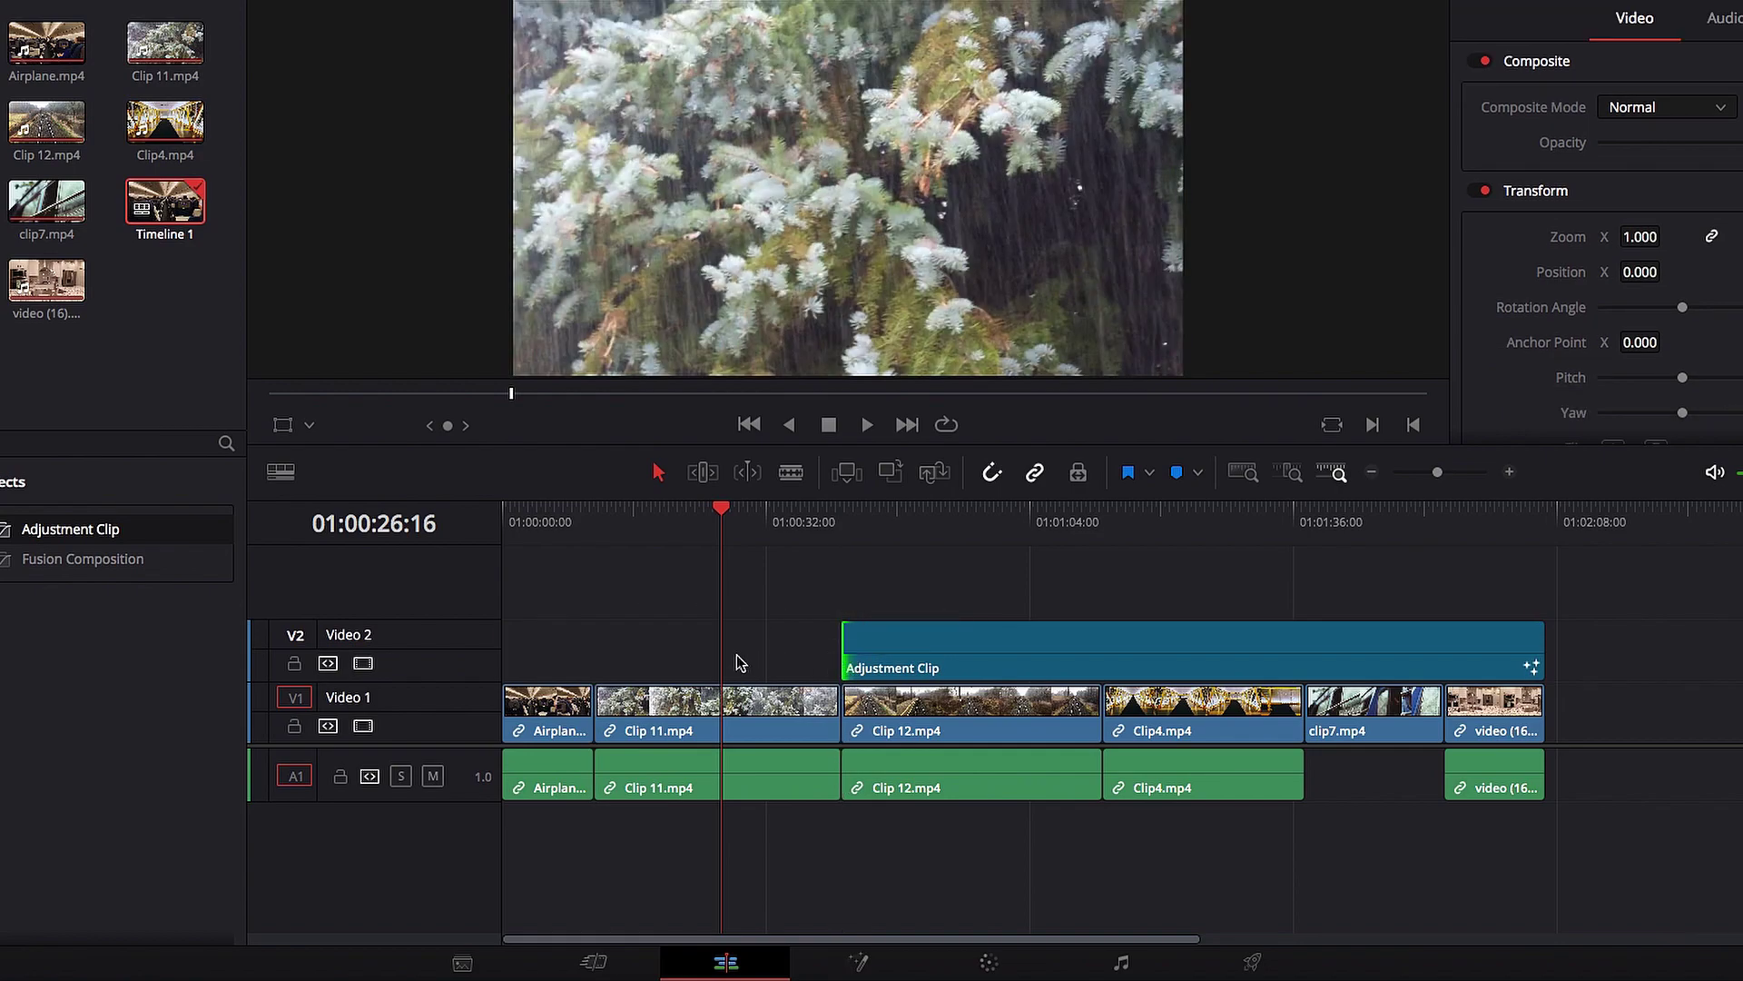
{"action": "left_click", "coordinate": [712, 720]}
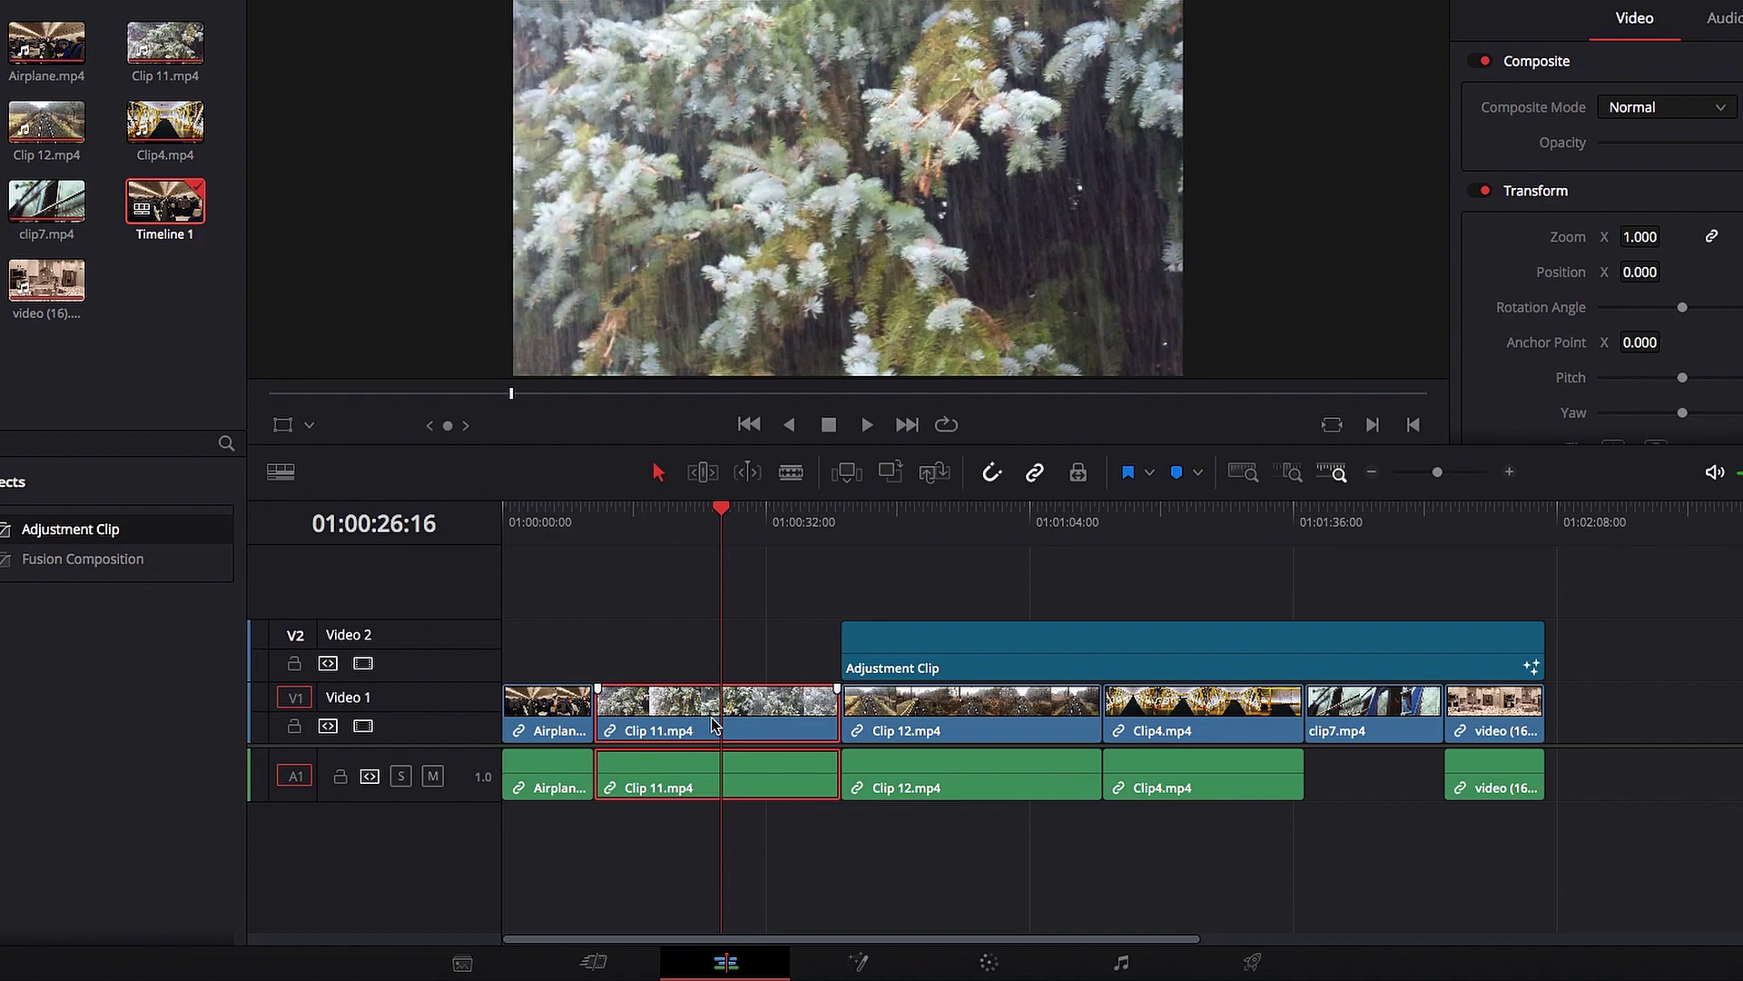
{"action": "left_click", "coordinate": [855, 651]}
{"action": "left_click_drag", "start_coordinate": [854, 651], "coordinate": [506, 650]}
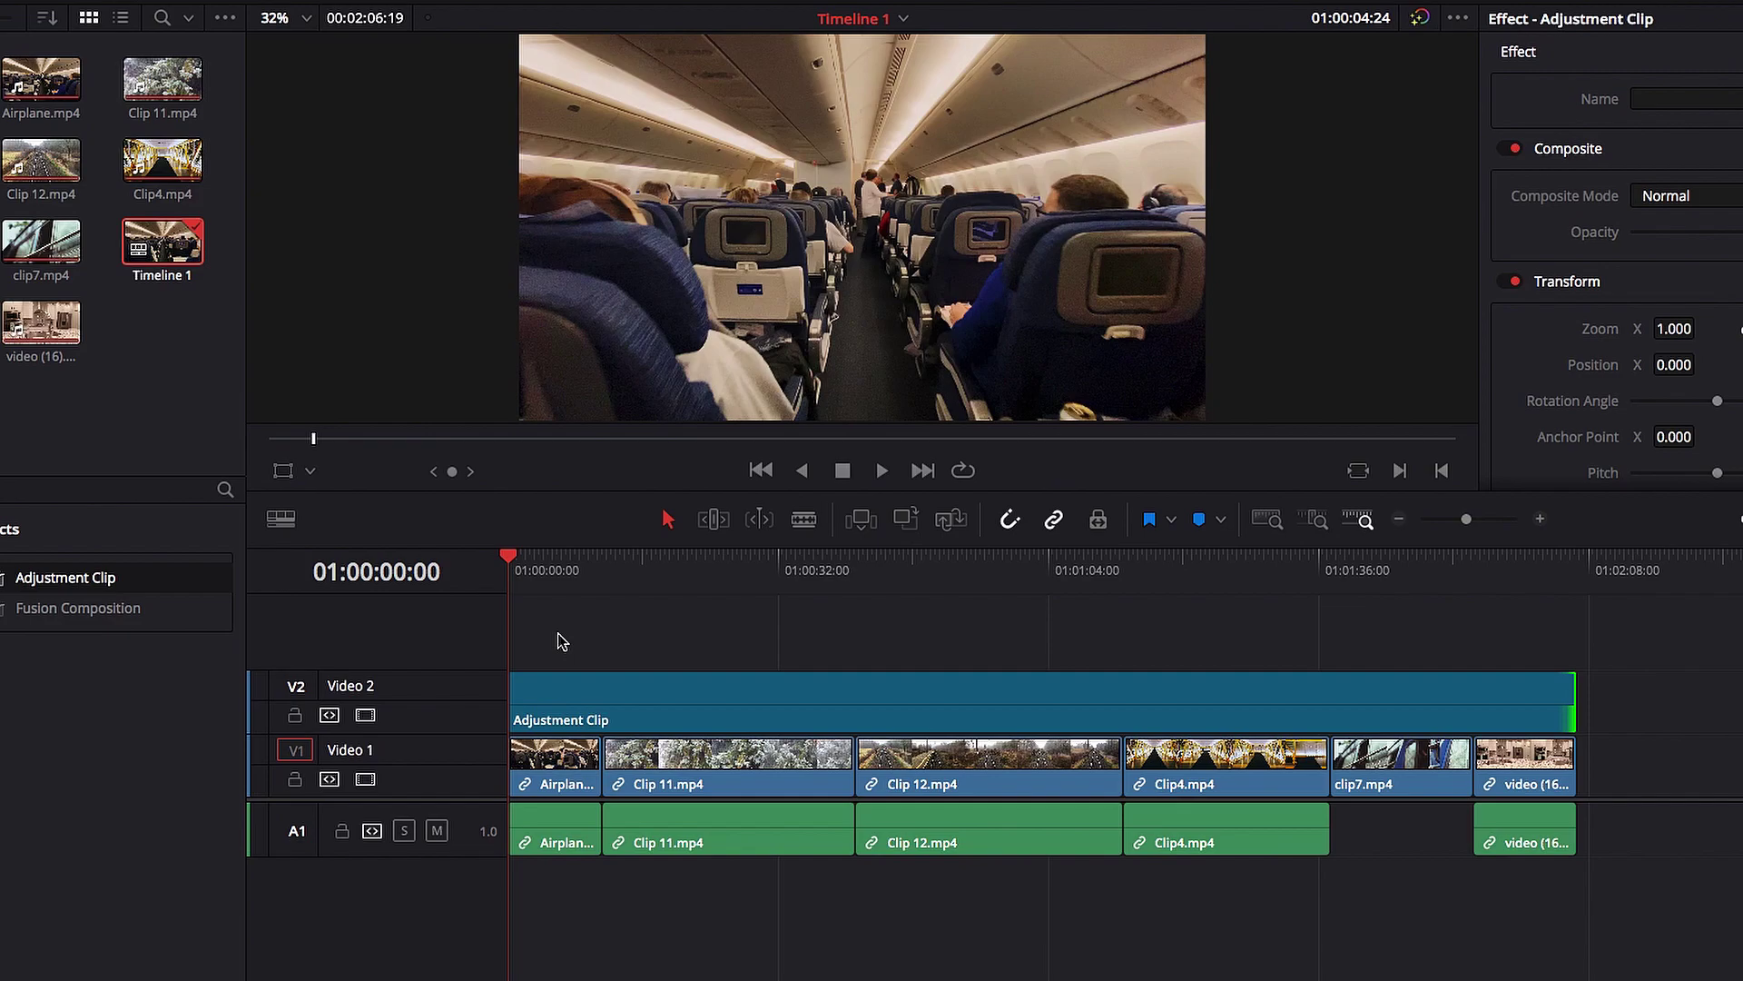
Crop the adjustment clip's top to 178.8 and bottom to 186.0, previewing the letterbox on later clips.
{"action": "left_click", "coordinate": [625, 687]}
{"action": "scroll", "coordinate": [1739, 388], "scroll_direction": "down", "scroll_amount": 3}
{"action": "scroll", "coordinate": [1584, 387], "scroll_direction": "down", "scroll_amount": 1}
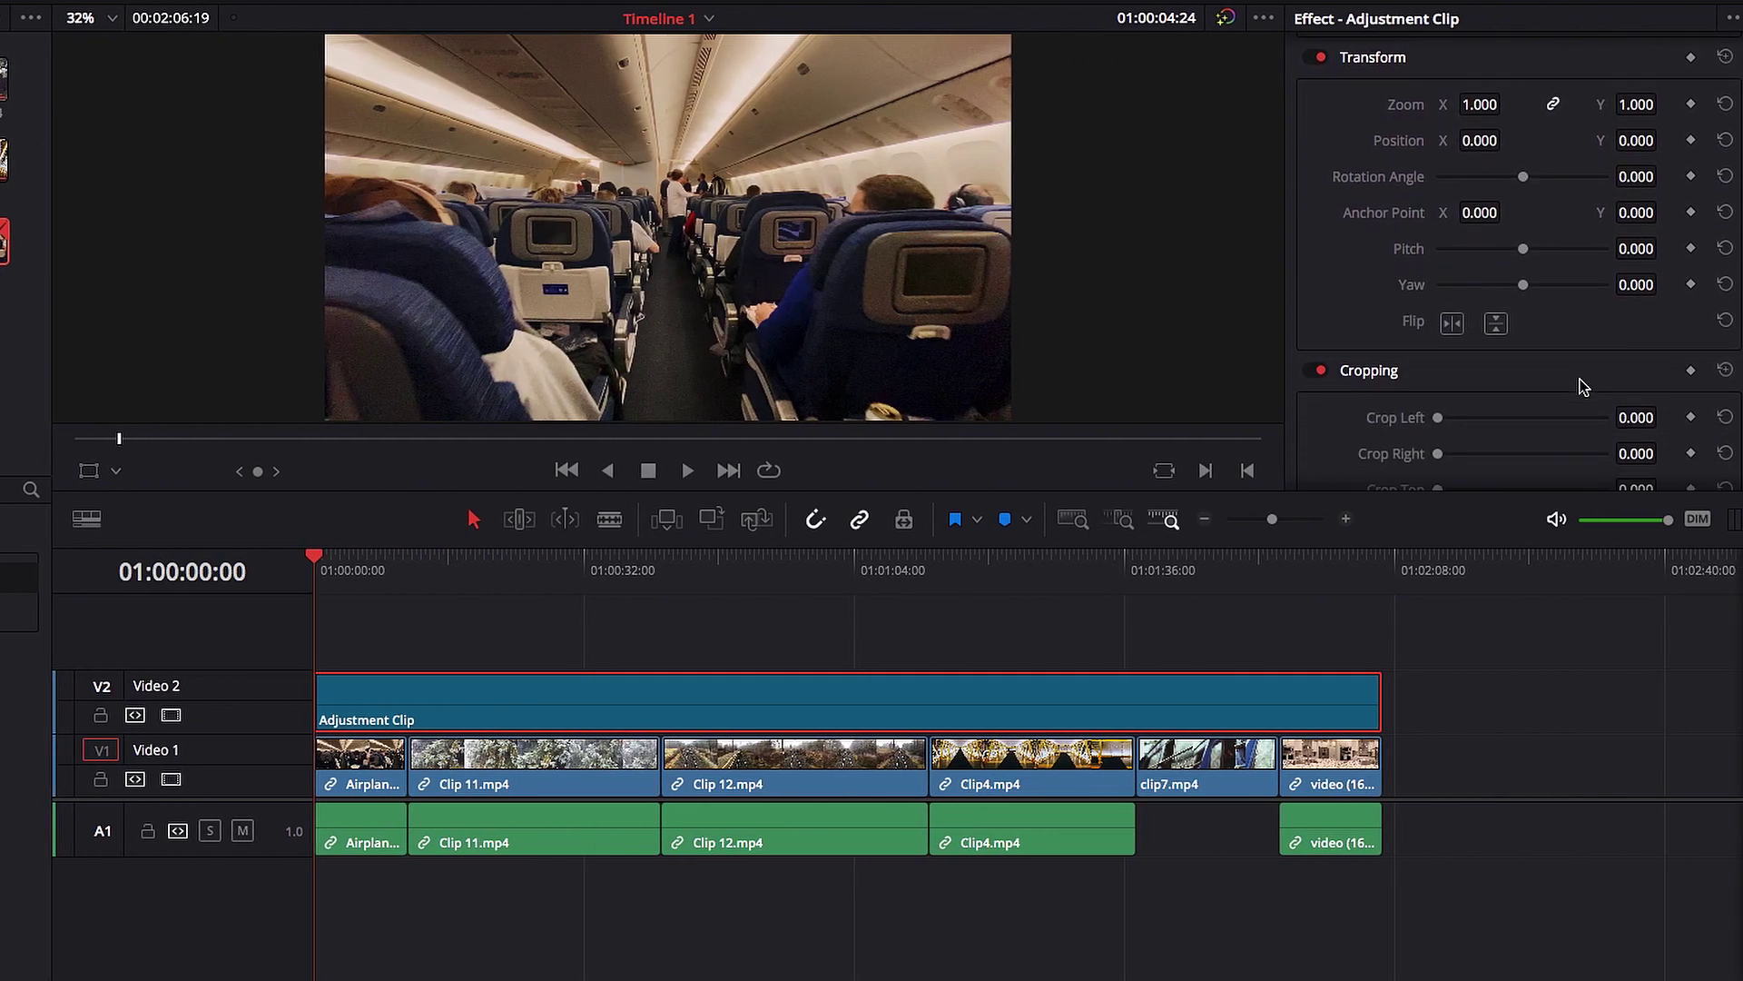
{"action": "scroll", "coordinate": [1585, 387], "scroll_direction": "down", "scroll_amount": 2}
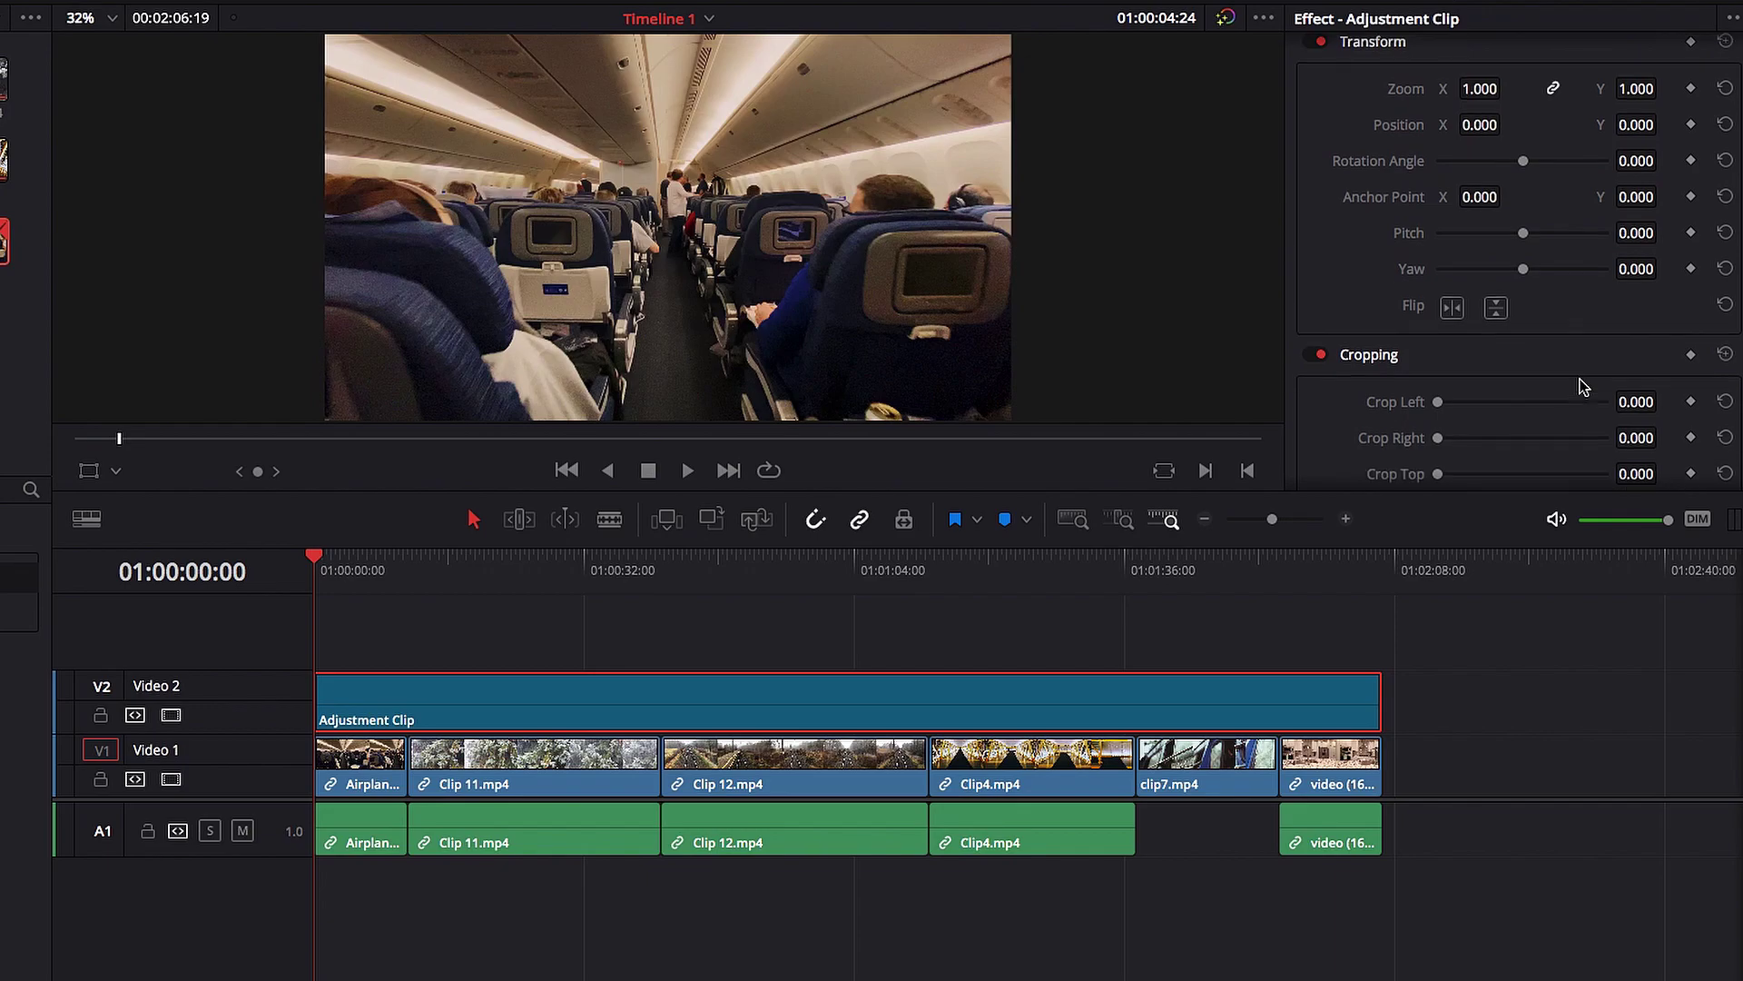
{"action": "left_click_drag", "start_coordinate": [1437, 380], "coordinate": [1469, 420]}
{"action": "left_click_drag", "start_coordinate": [534, 563], "coordinate": [514, 624]}
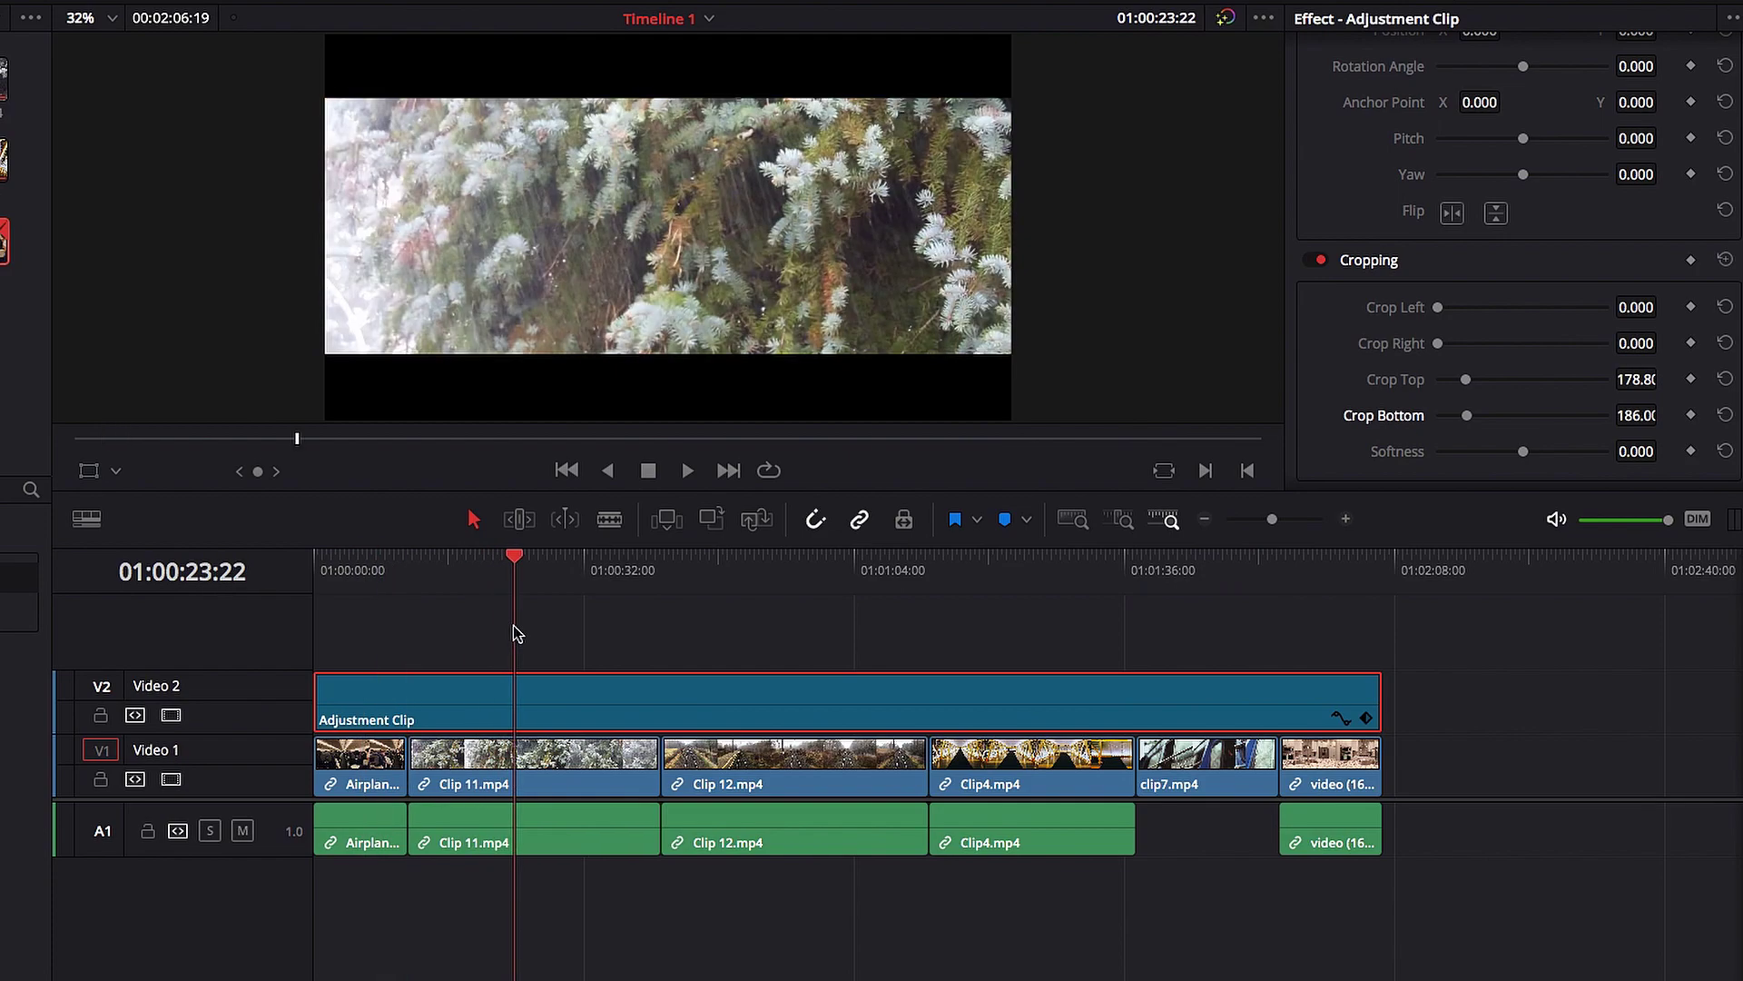
{"action": "left_click", "coordinate": [581, 770]}
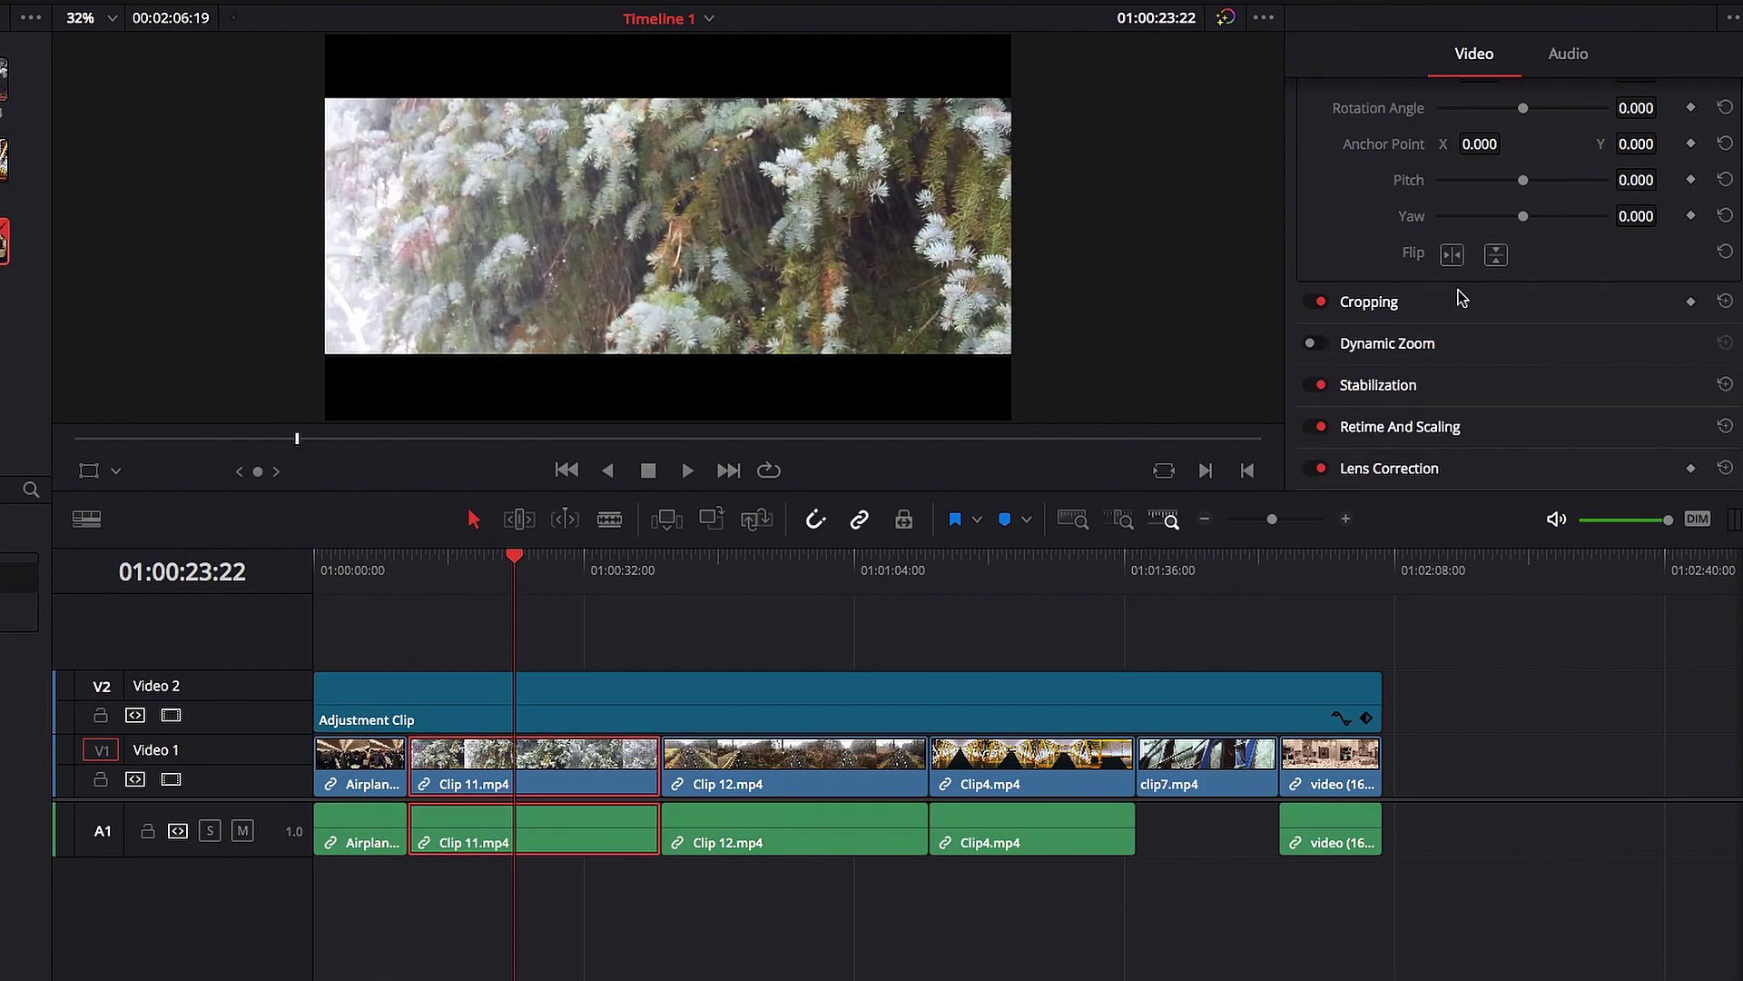
Crop Clip 11's own top and bottom to 357.6, then reselect the adjustment clip.
{"action": "left_click", "coordinate": [1487, 302]}
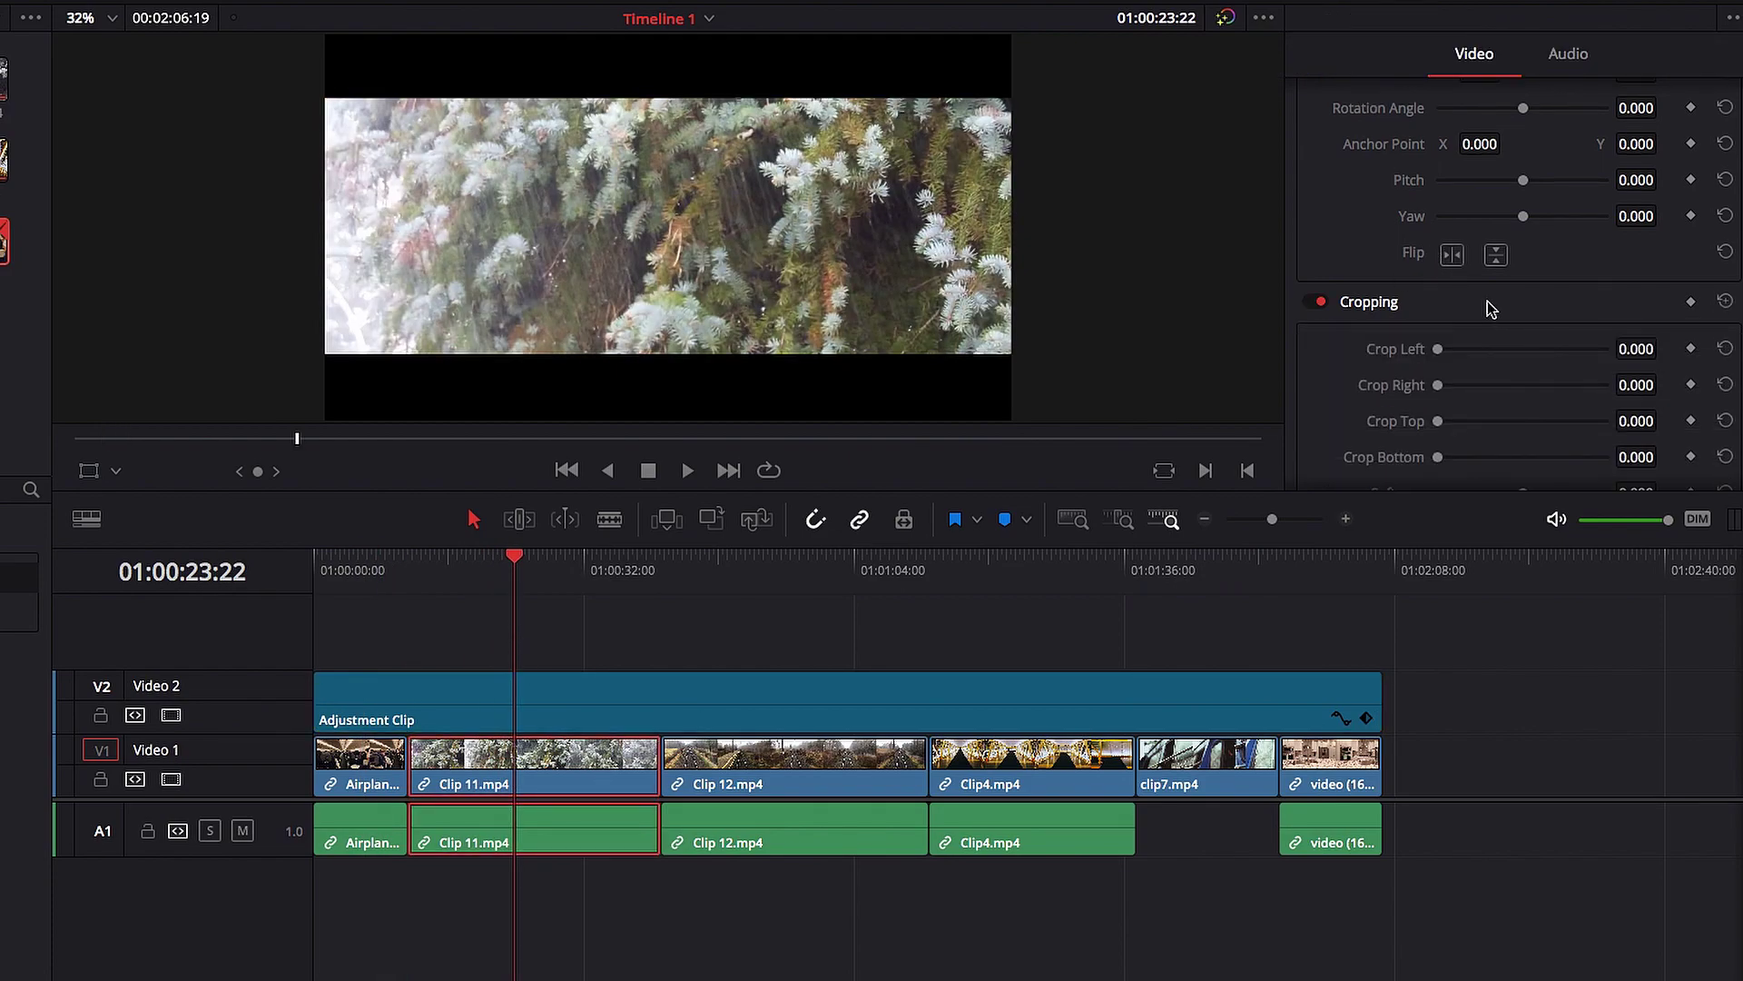
{"action": "scroll", "coordinate": [1516, 305], "scroll_direction": "down", "scroll_amount": 1}
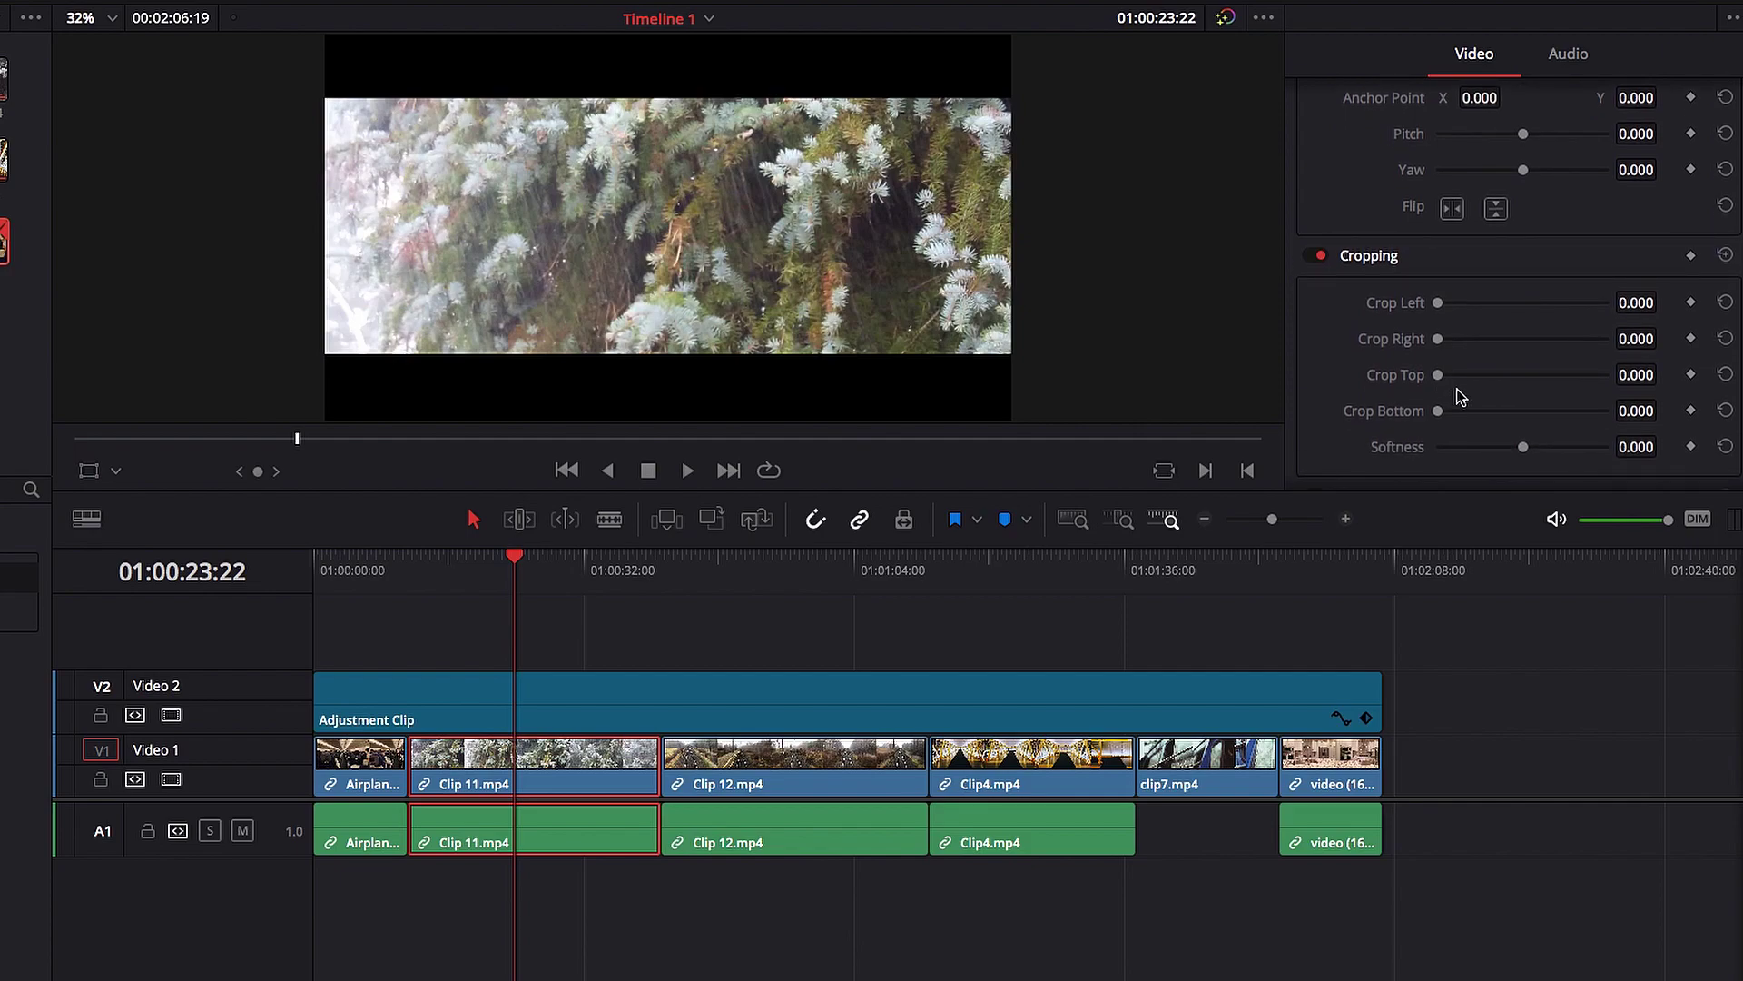
{"action": "left_click_drag", "start_coordinate": [1440, 376], "coordinate": [1493, 415]}
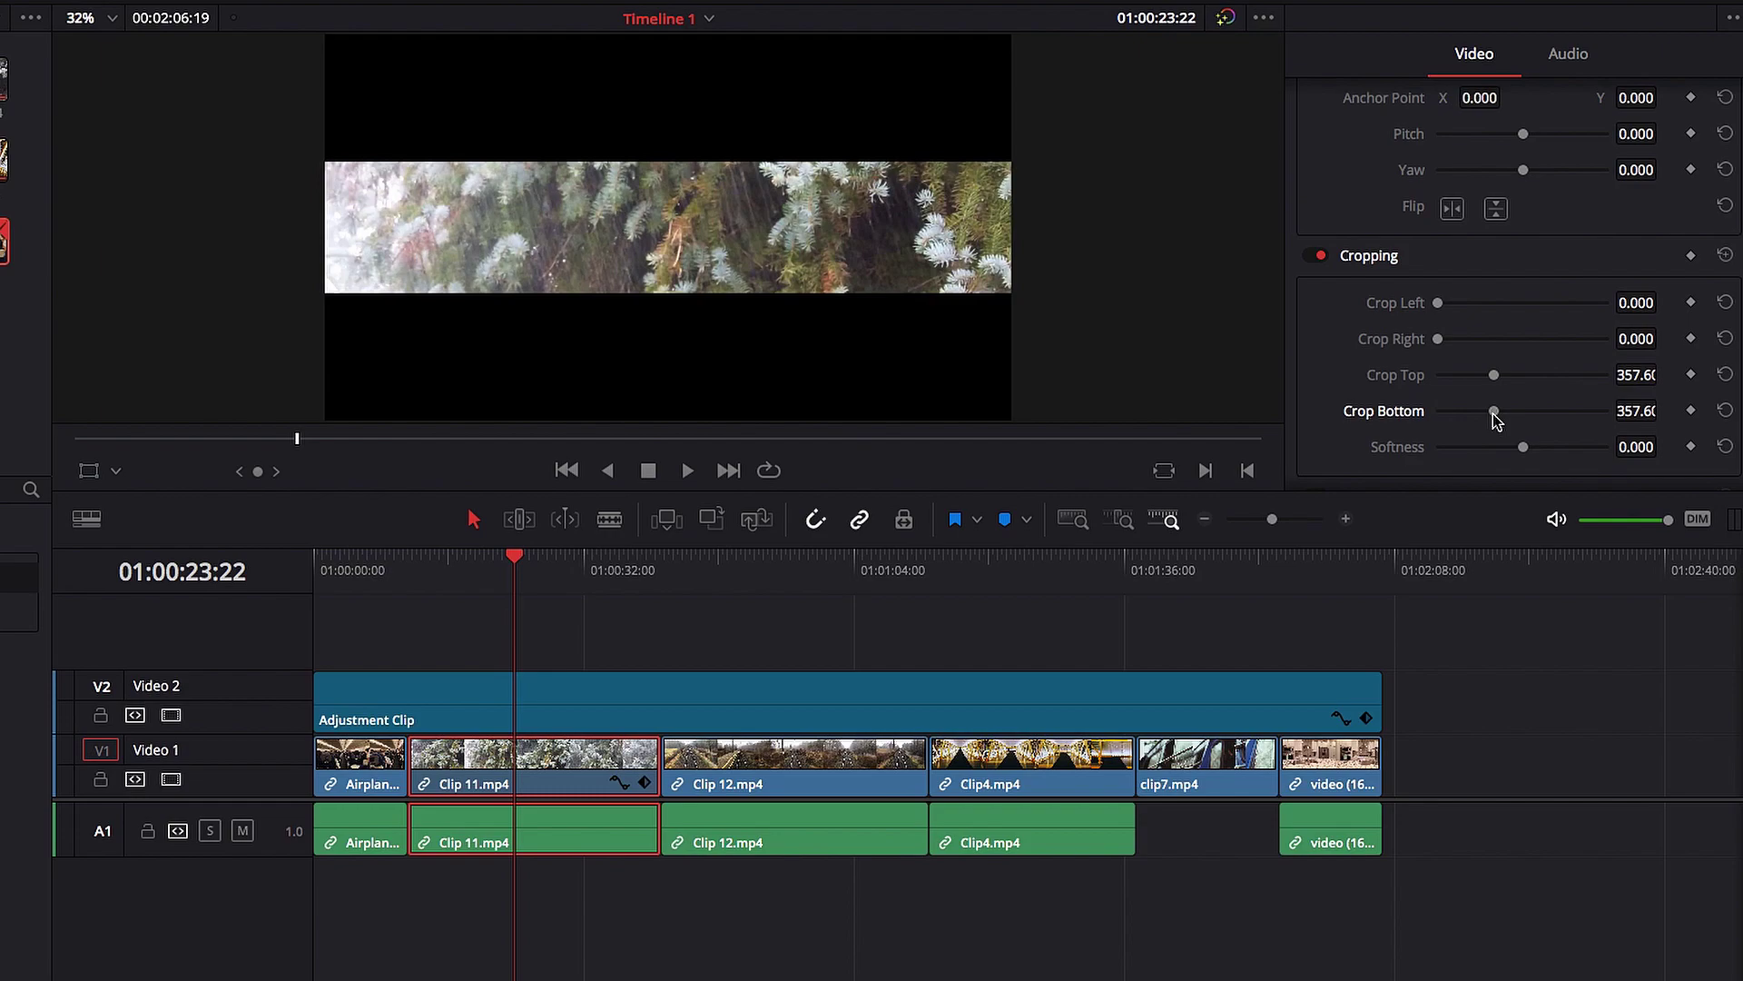
{"action": "left_click_drag", "start_coordinate": [731, 570], "coordinate": [353, 572]}
{"action": "key", "text": "Home"}
{"action": "left_click", "coordinate": [361, 702]}
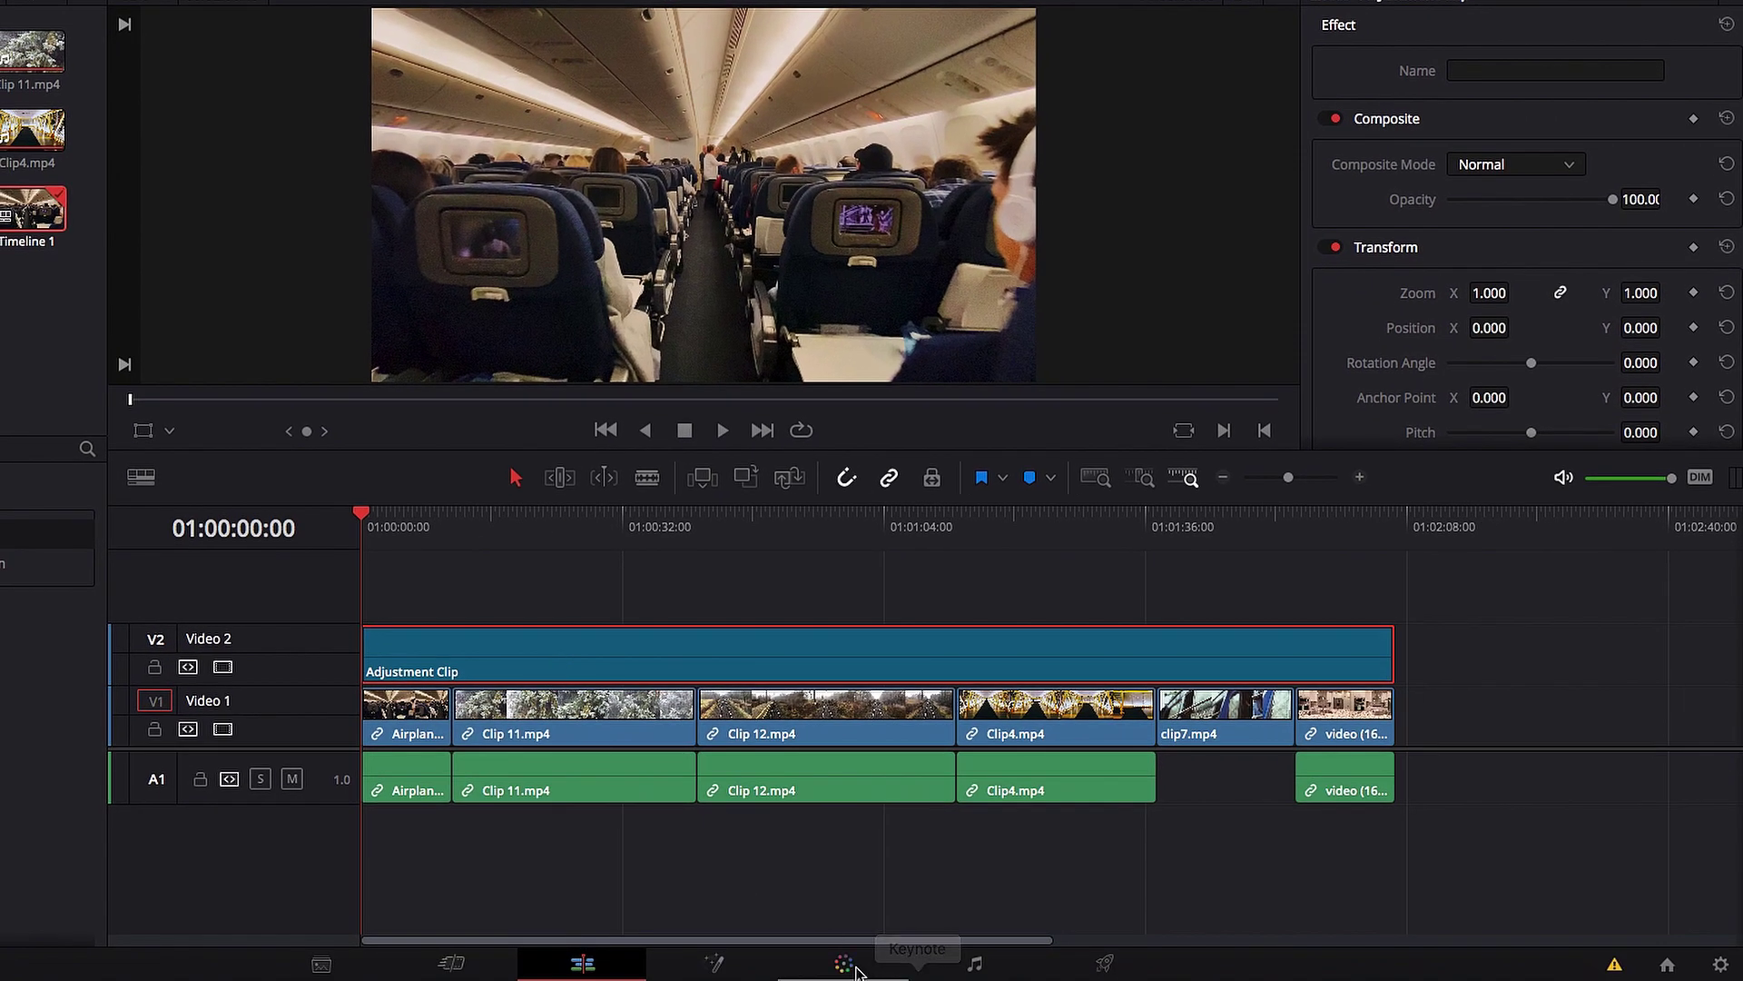
Tint the adjustment clip purple-blue with Offset 23.95, 17.28, 96.93 on the Color page.
{"action": "left_click", "coordinate": [844, 964]}
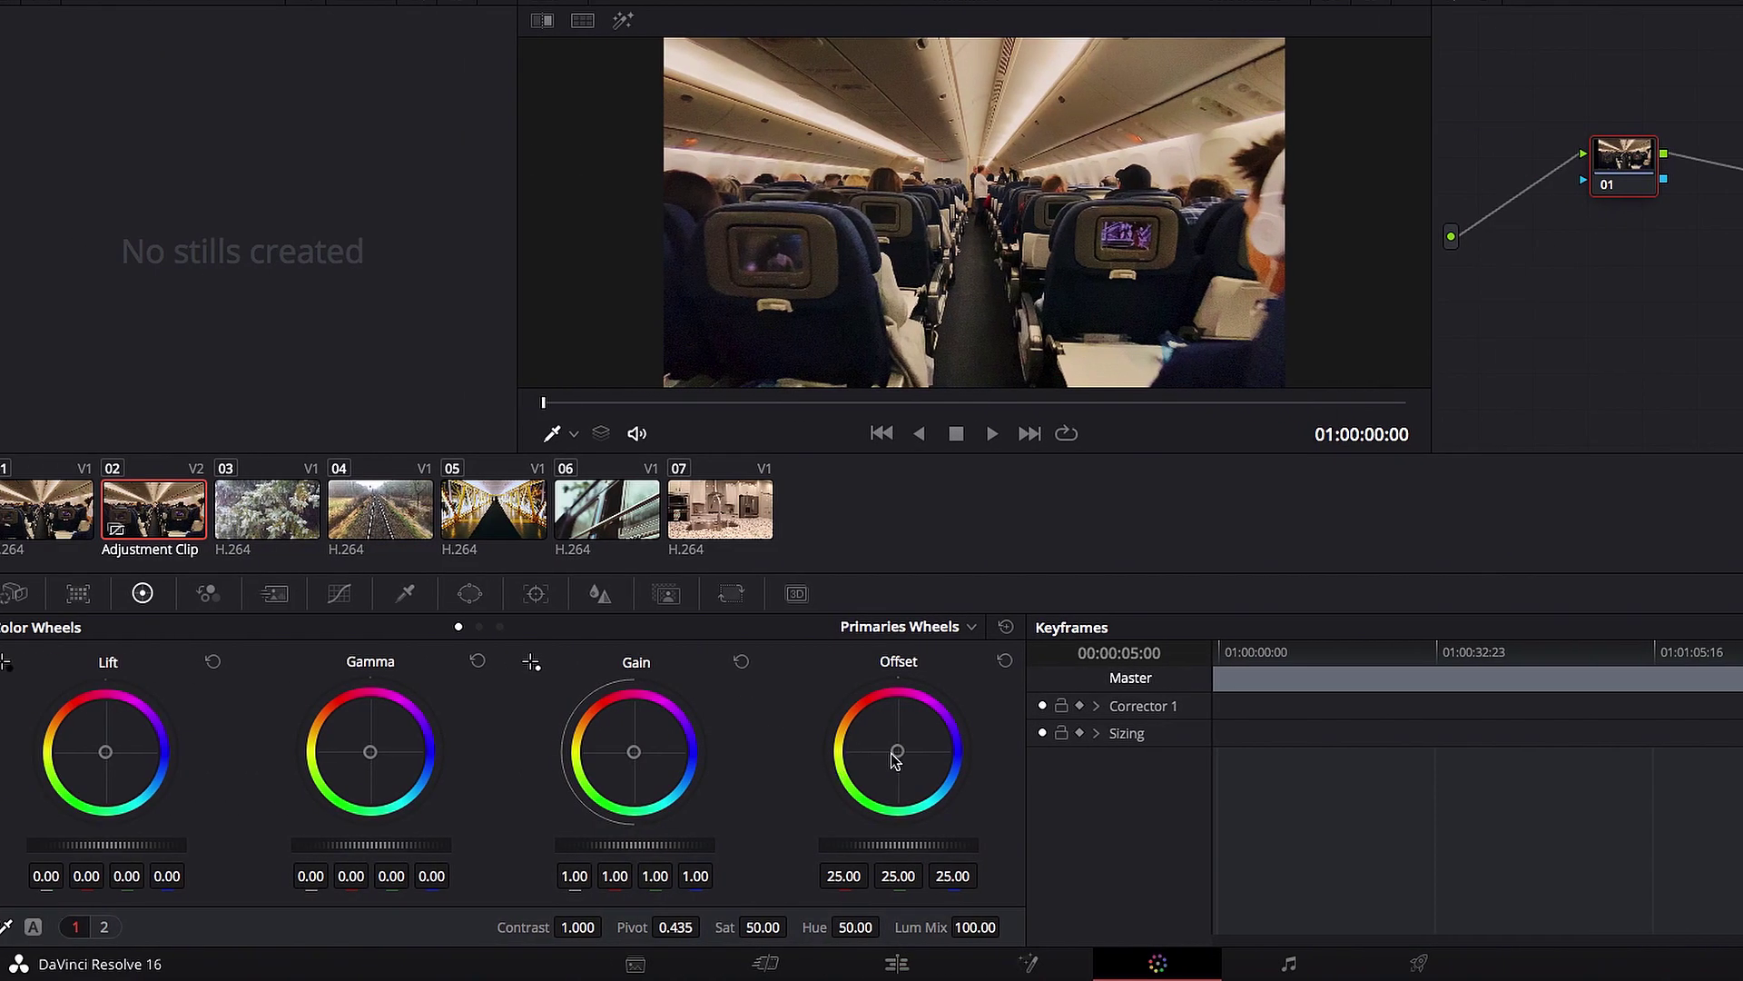
{"action": "left_click_drag", "start_coordinate": [897, 754], "coordinate": [966, 753]}
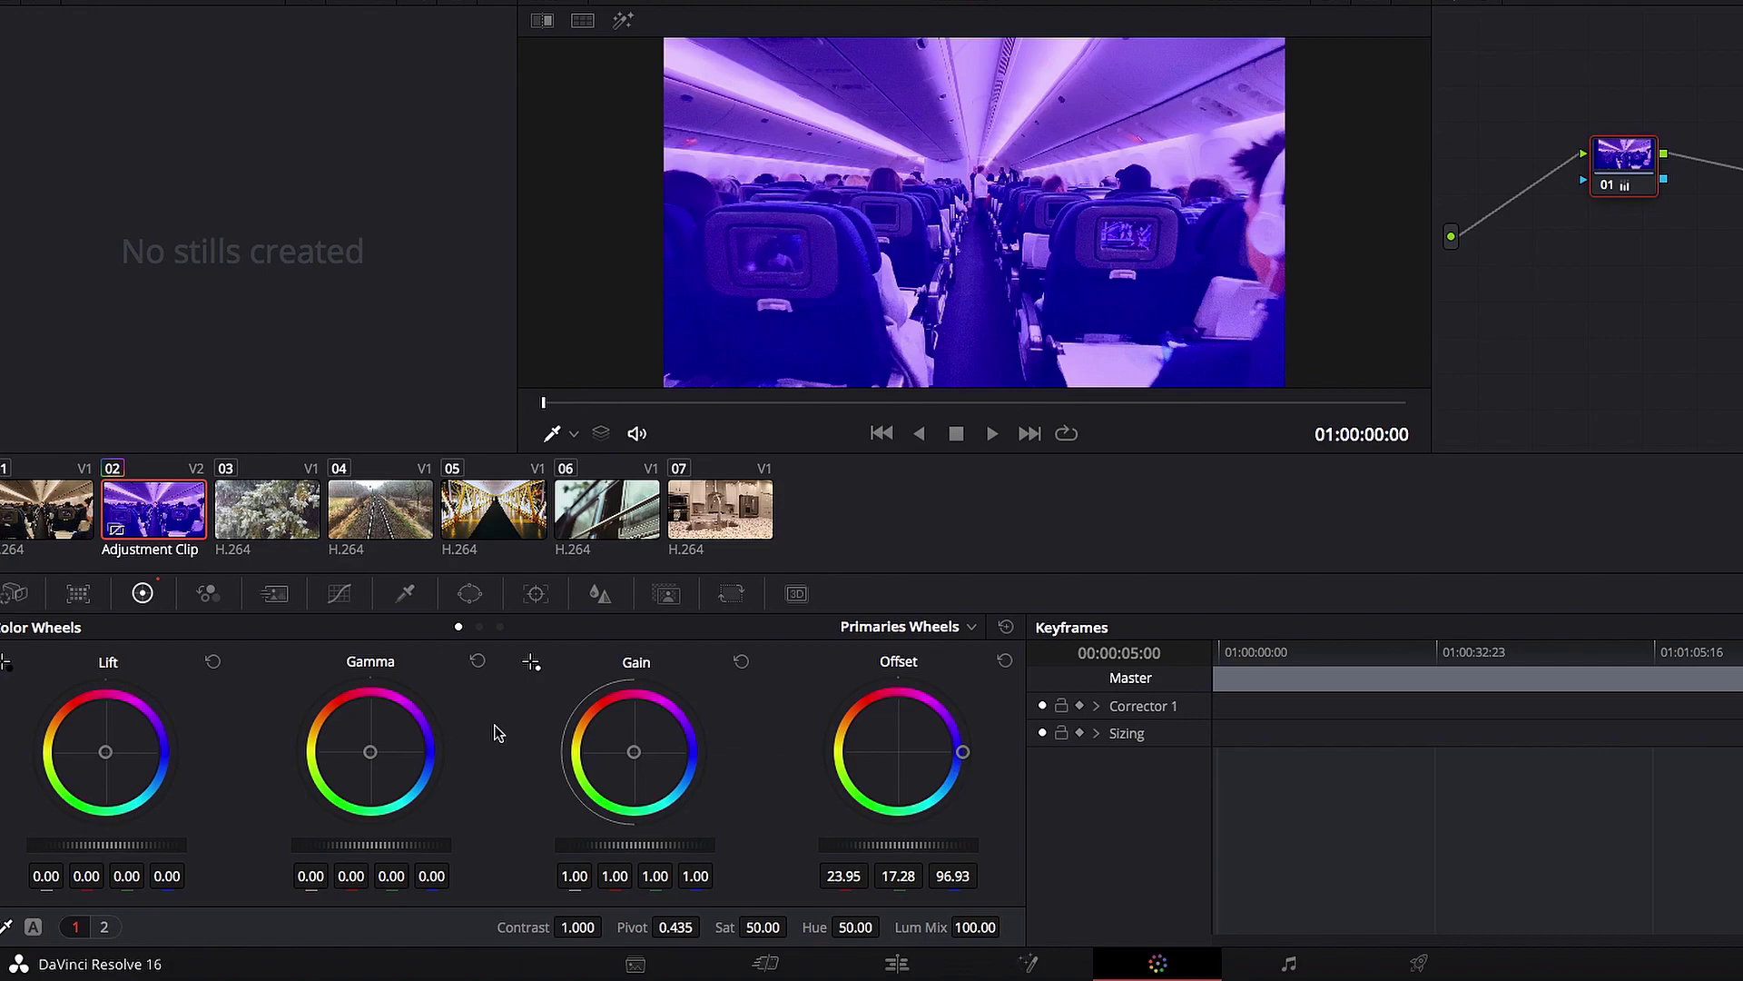
{"action": "left_click", "coordinate": [280, 531]}
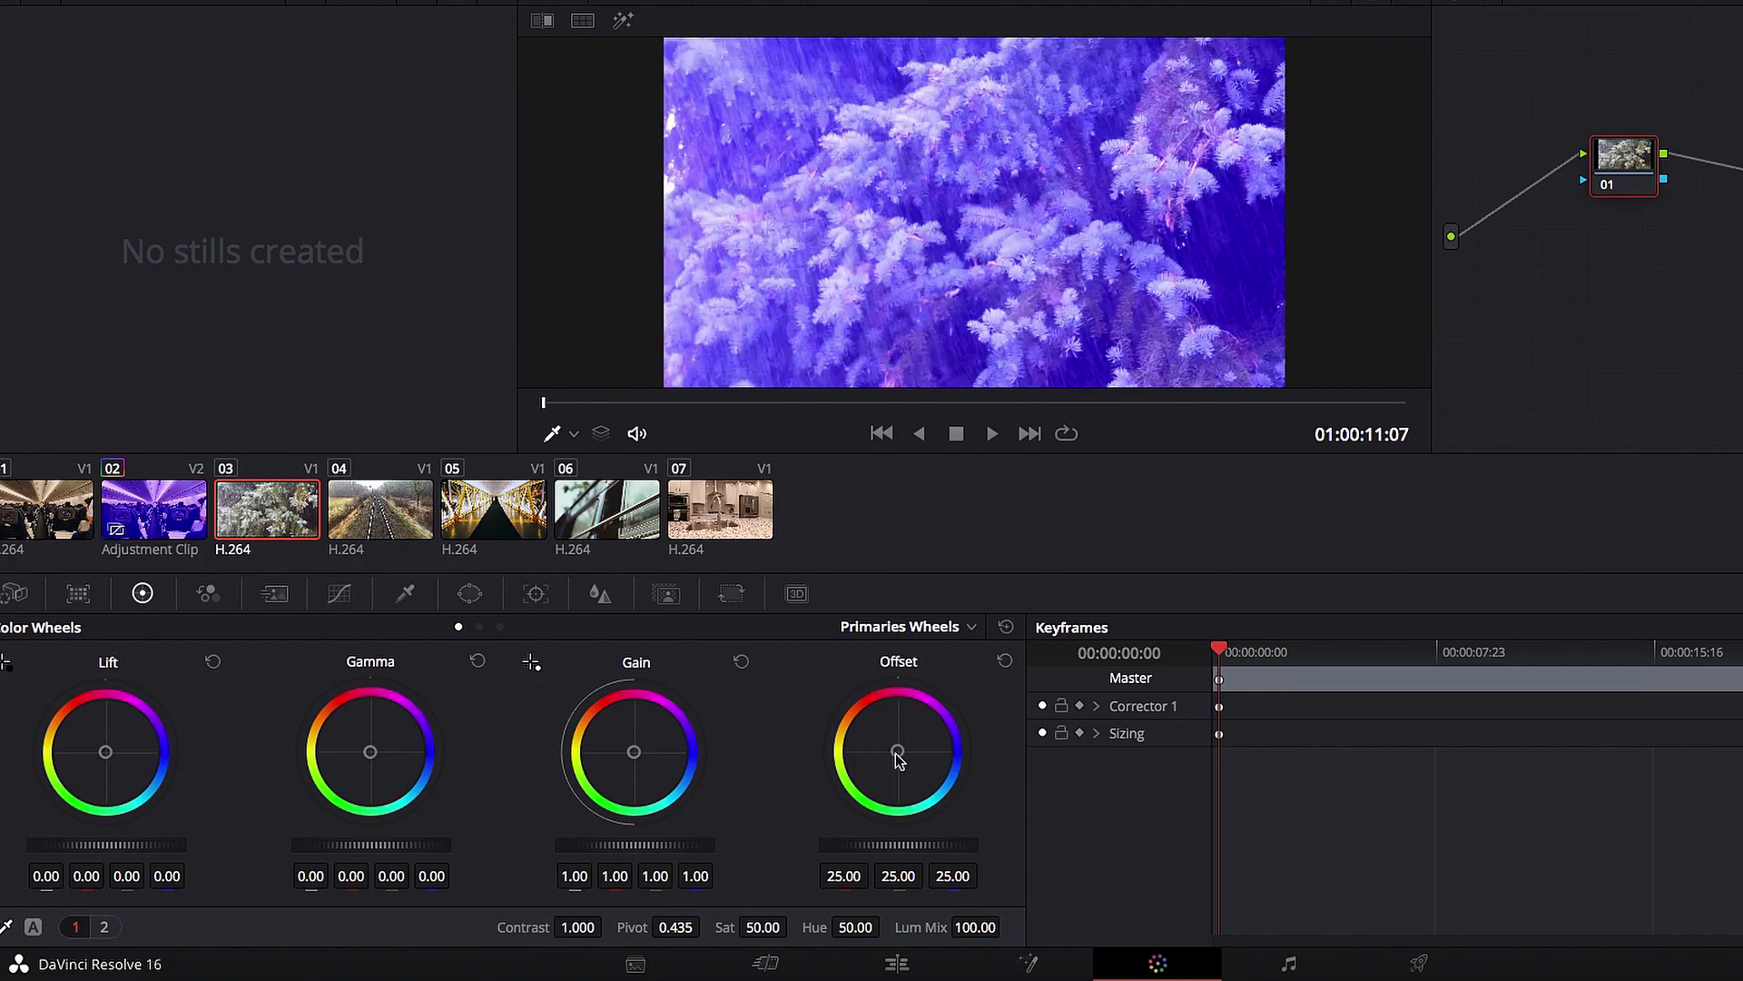
Drag clip 03's Offset wheel to blue, reset it, then push it to 24.70, 17.22, 99.01.
{"action": "left_click_drag", "start_coordinate": [898, 755], "coordinate": [965, 753]}
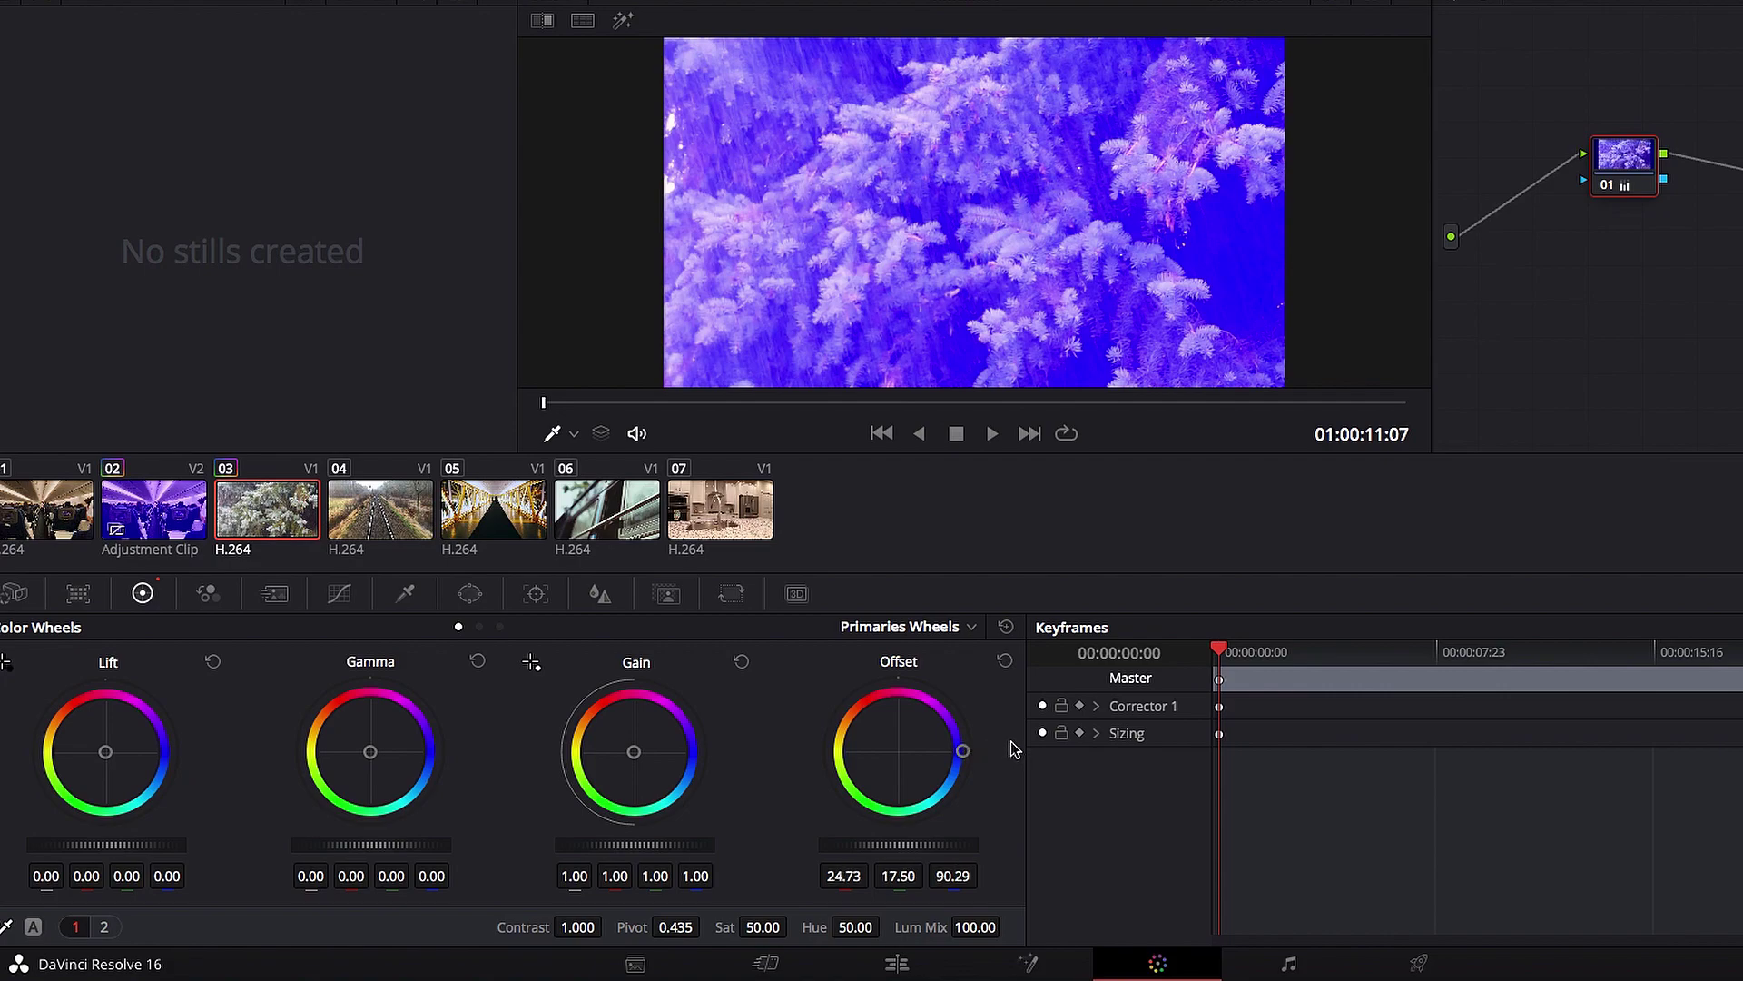
{"action": "left_click", "coordinate": [1005, 662]}
{"action": "left_click_drag", "start_coordinate": [896, 752], "coordinate": [962, 752]}
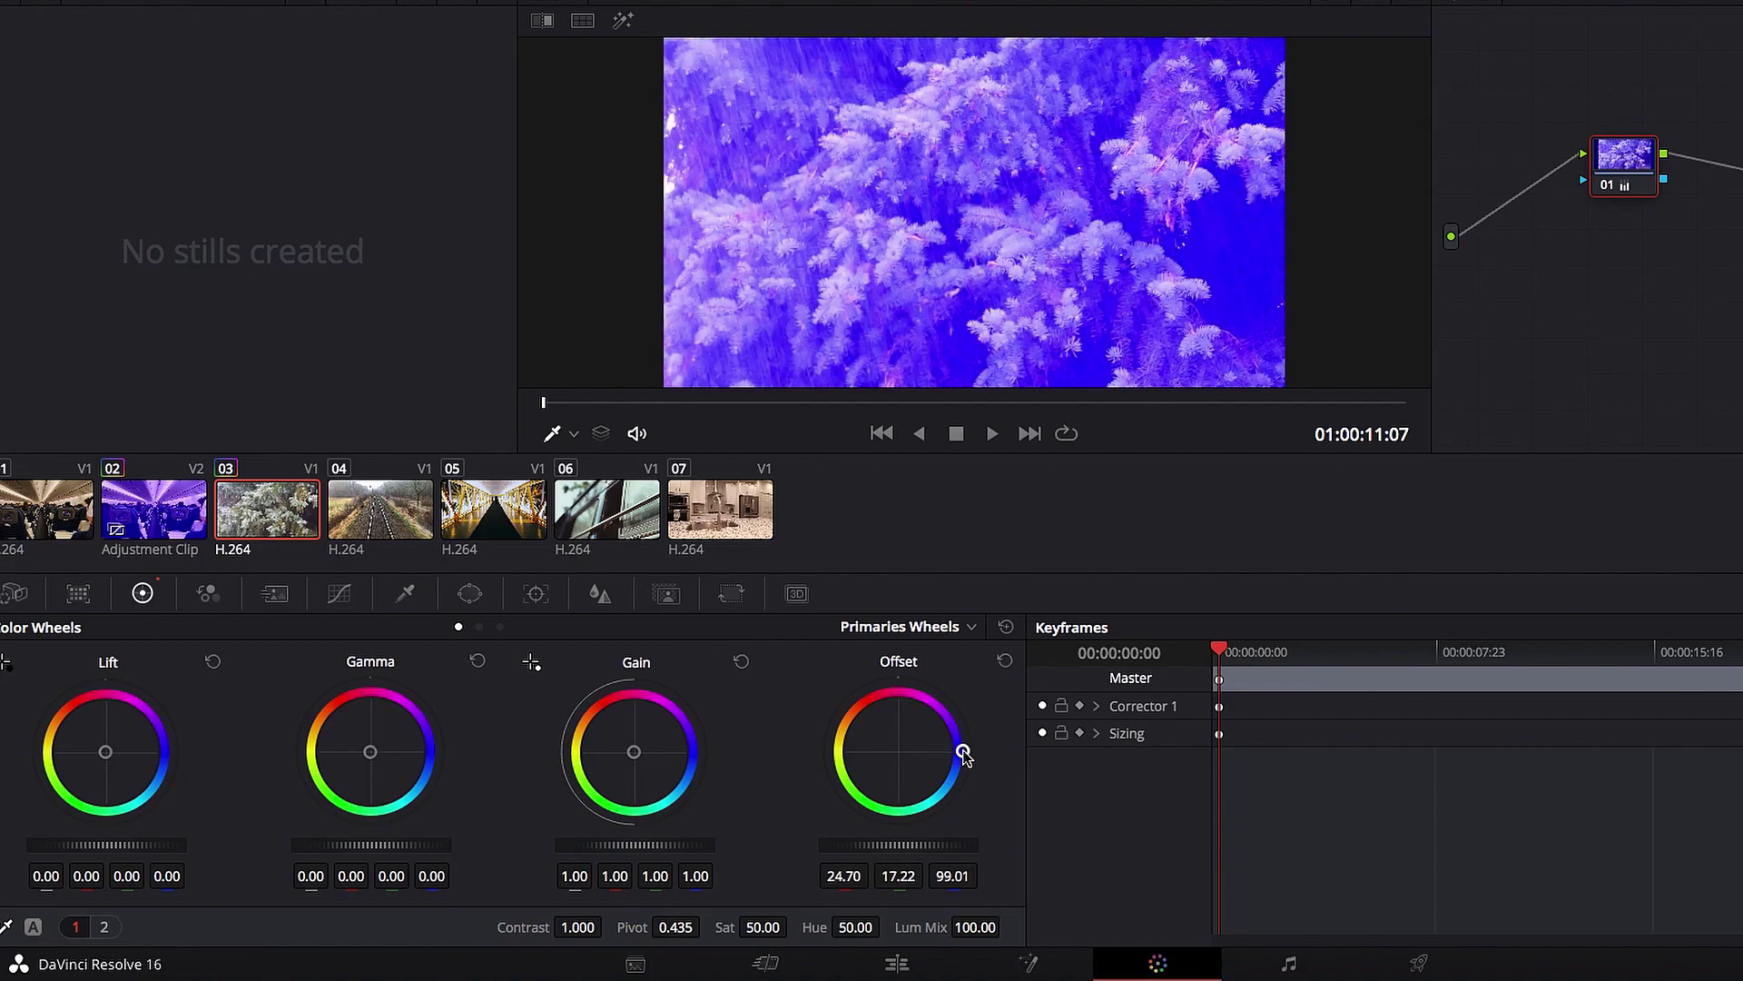